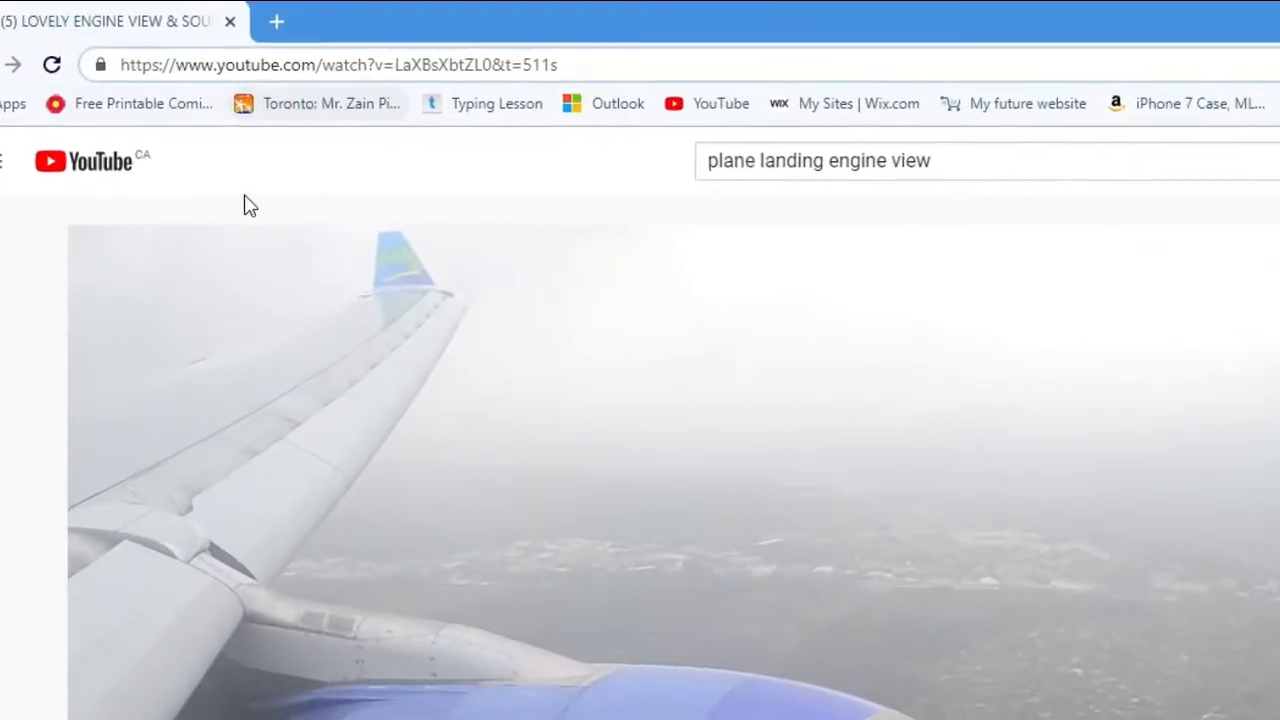
Step: Open the LOVELY ENGINE VIEW video in the online downloader by adding "ss" to its YouTube address, and download it as MP4 720
text(ss)
key(Return)
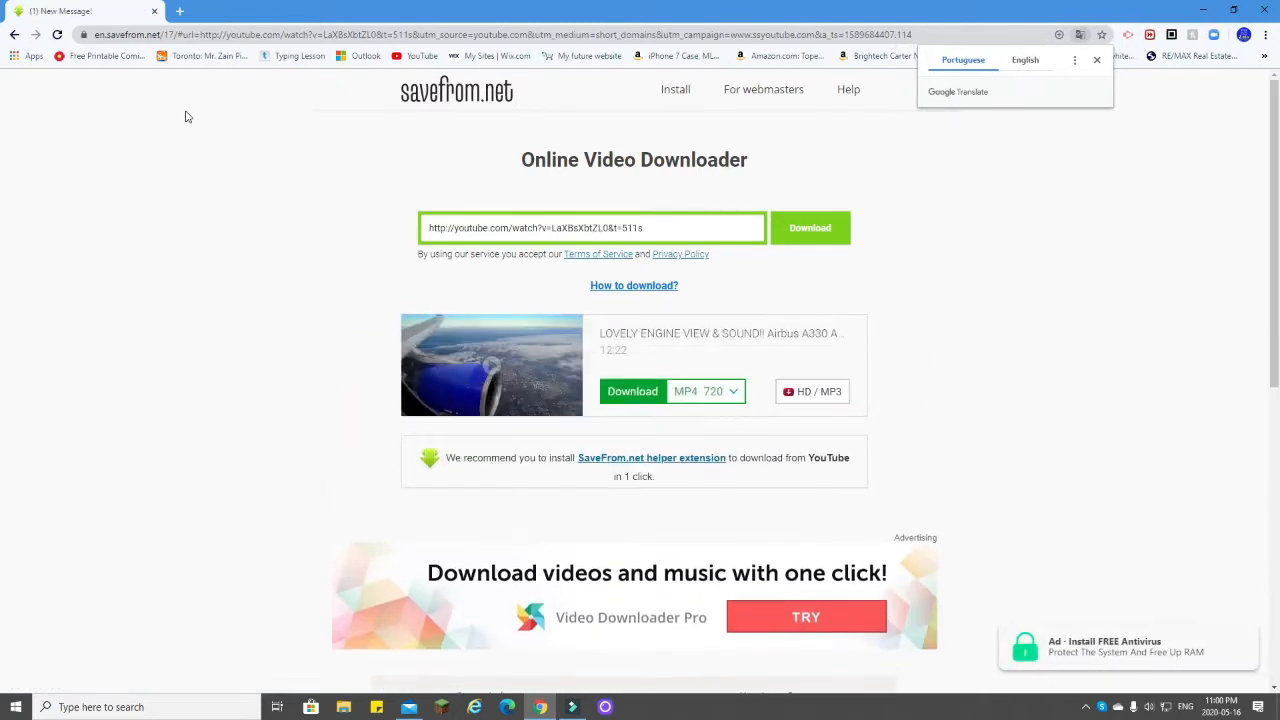
click(634, 398)
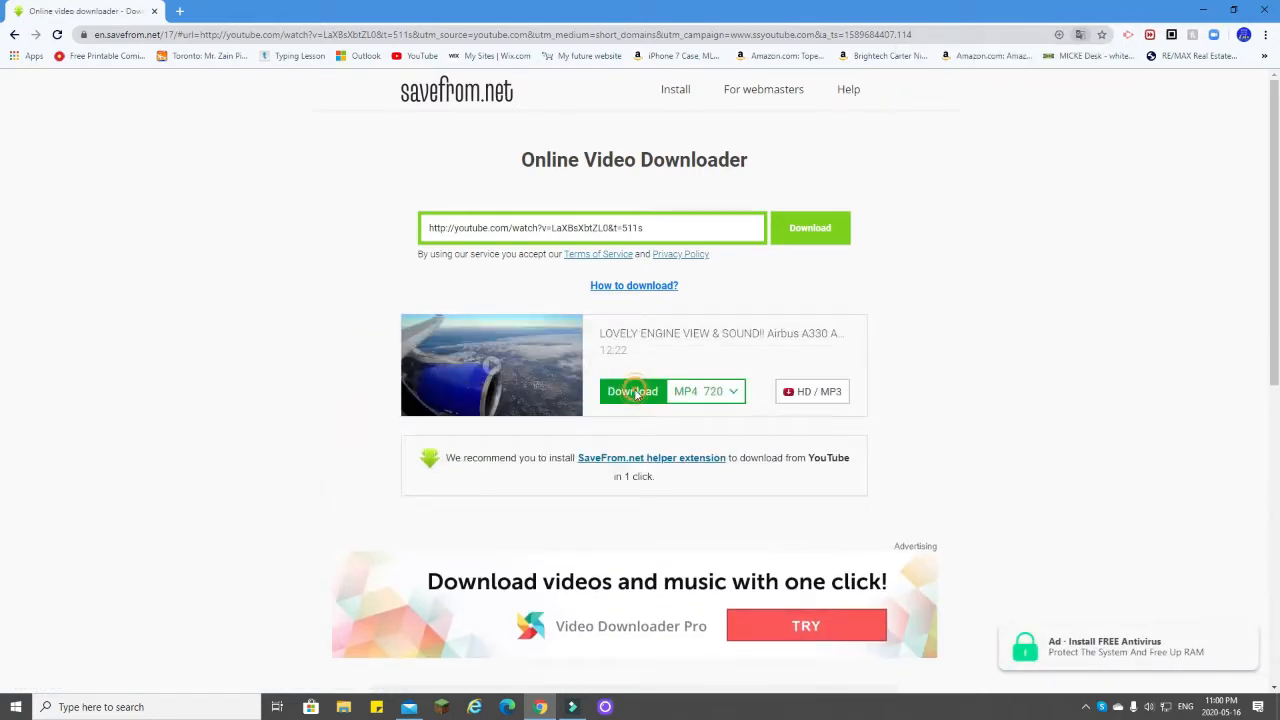
key(ctrl+w)
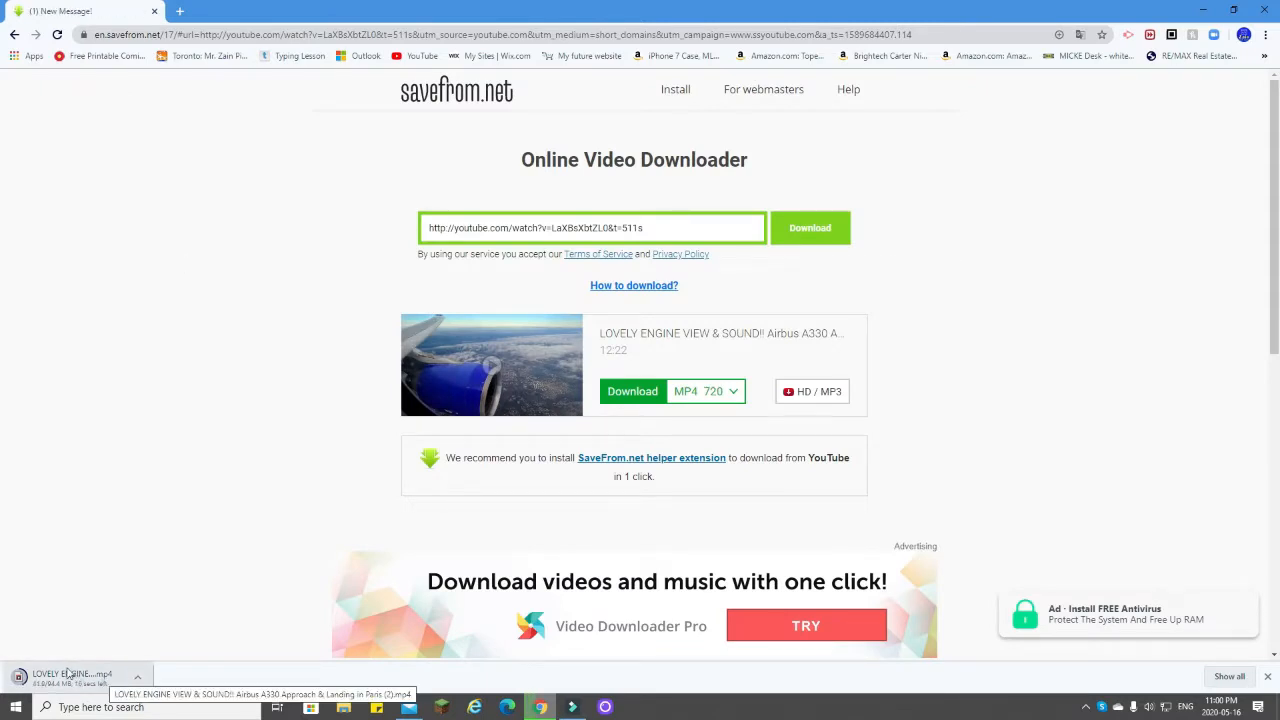
Step: Open the downloaded engine-view video, skip through it to preview the footage, and pause playback
click(137, 677)
click(175, 577)
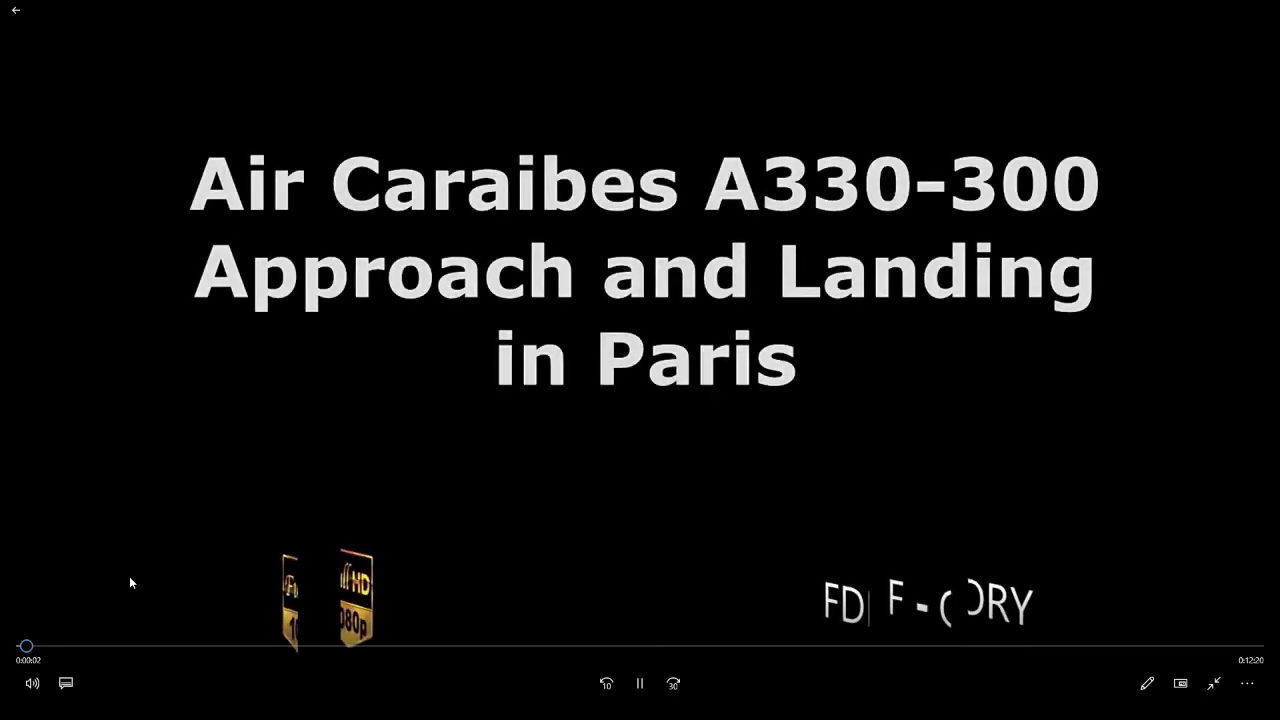
click(130, 646)
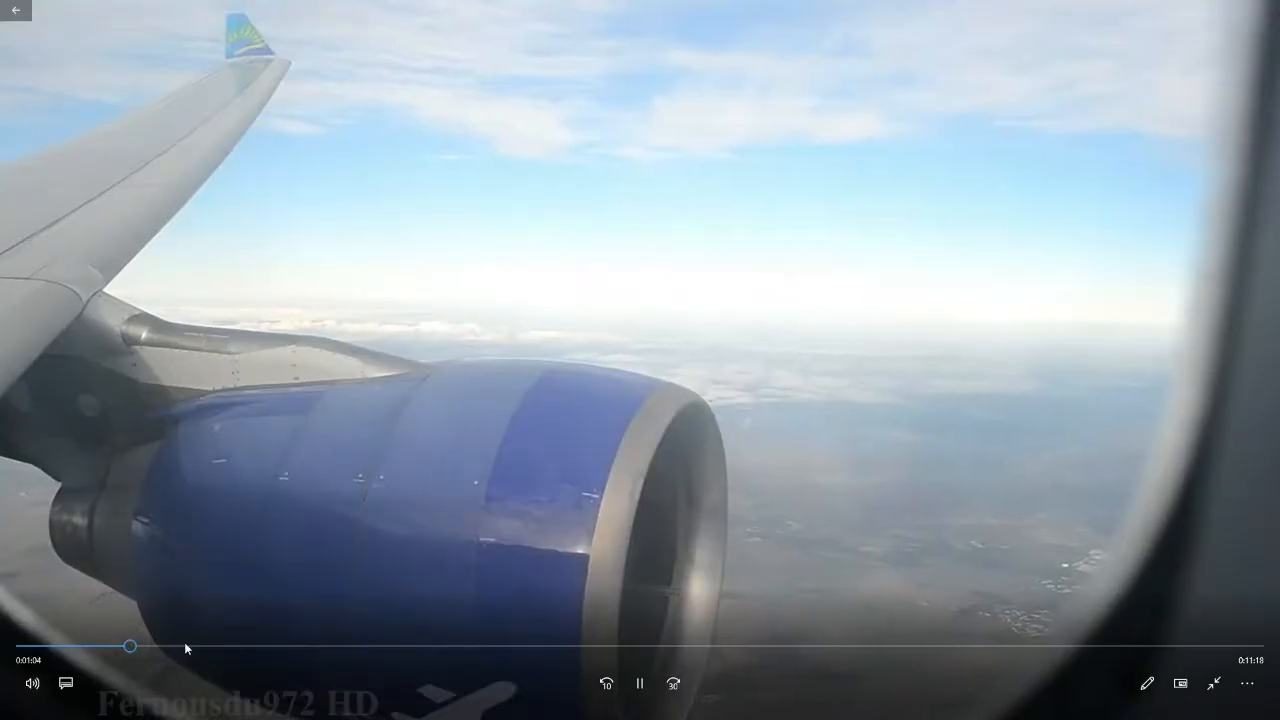
click(225, 646)
click(367, 646)
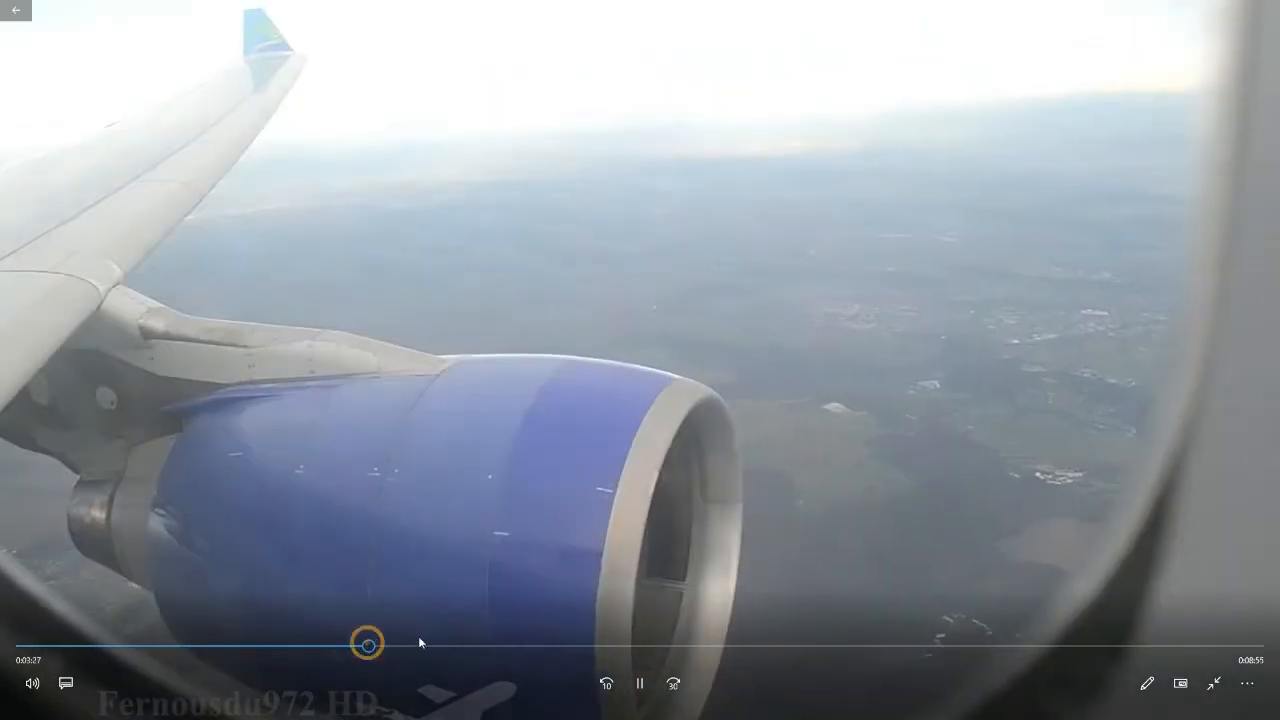
click(538, 646)
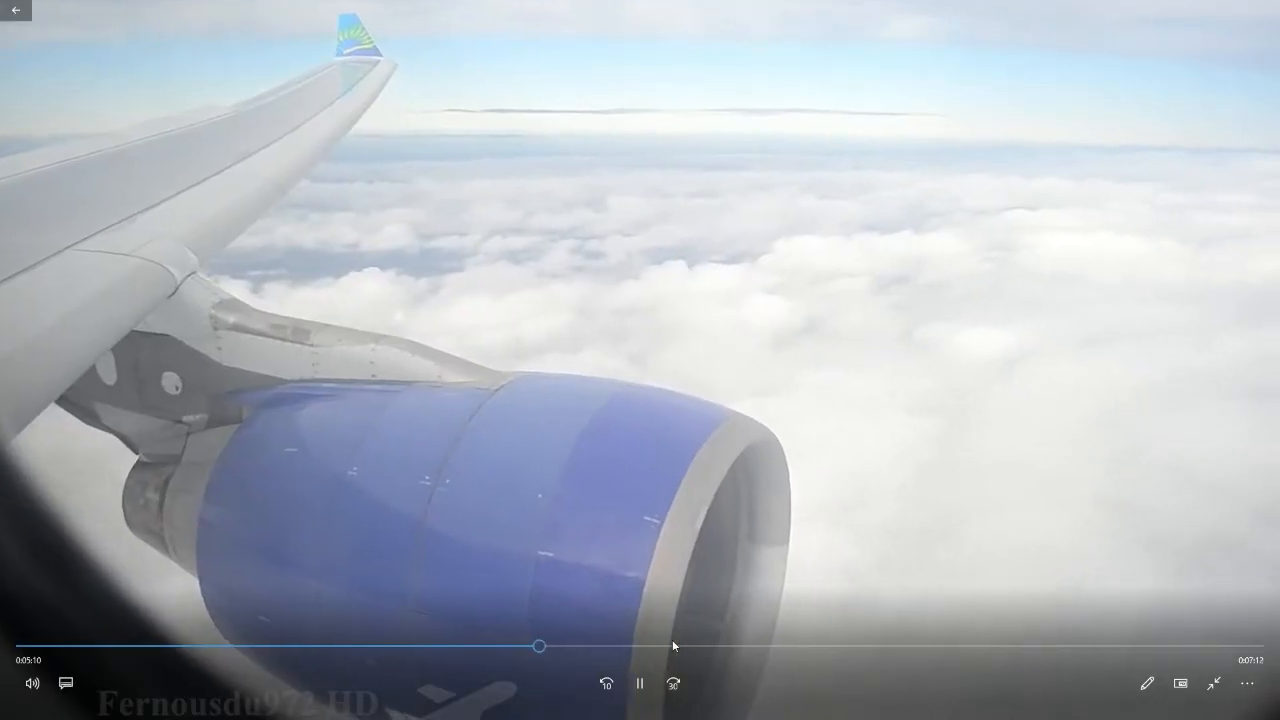
click(703, 646)
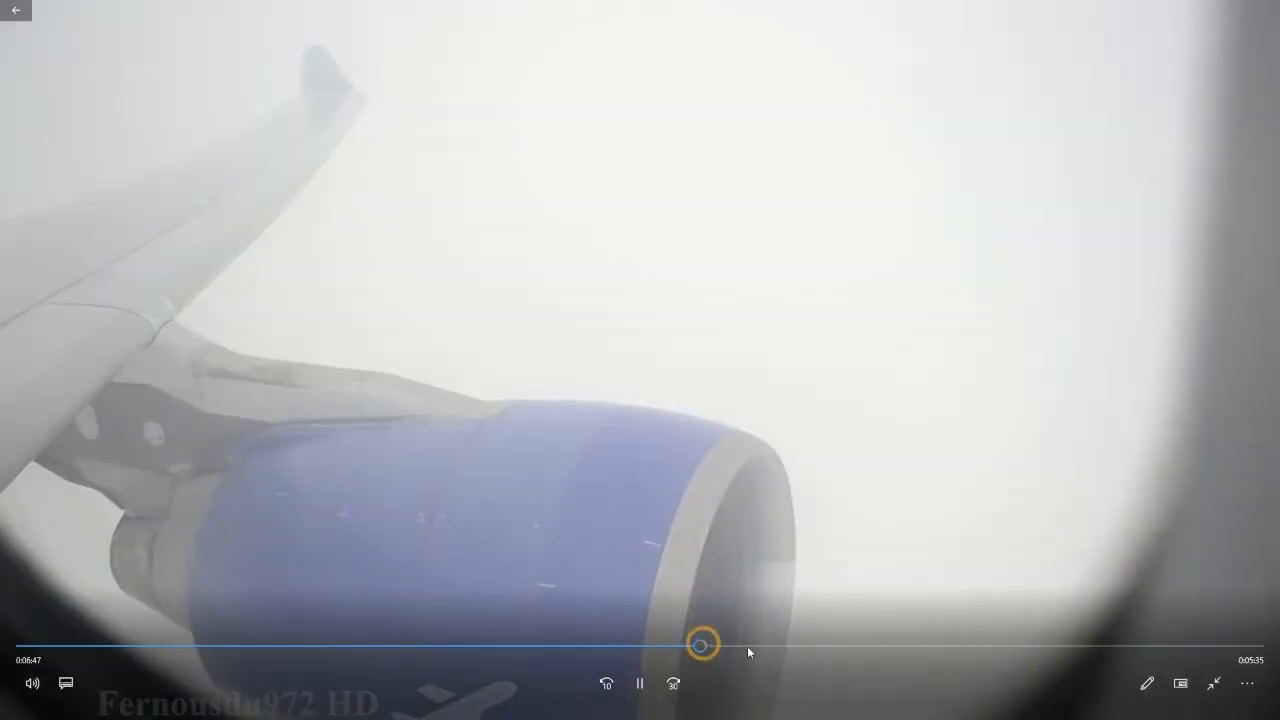
click(816, 646)
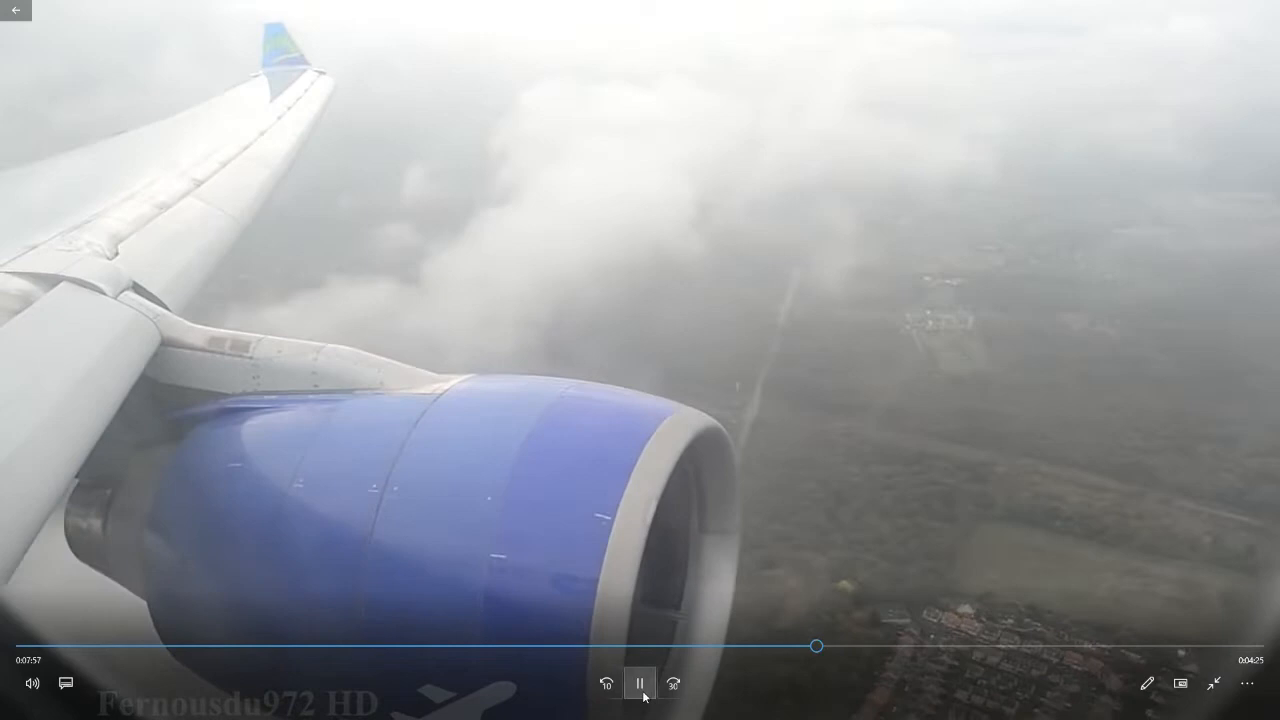
click(640, 683)
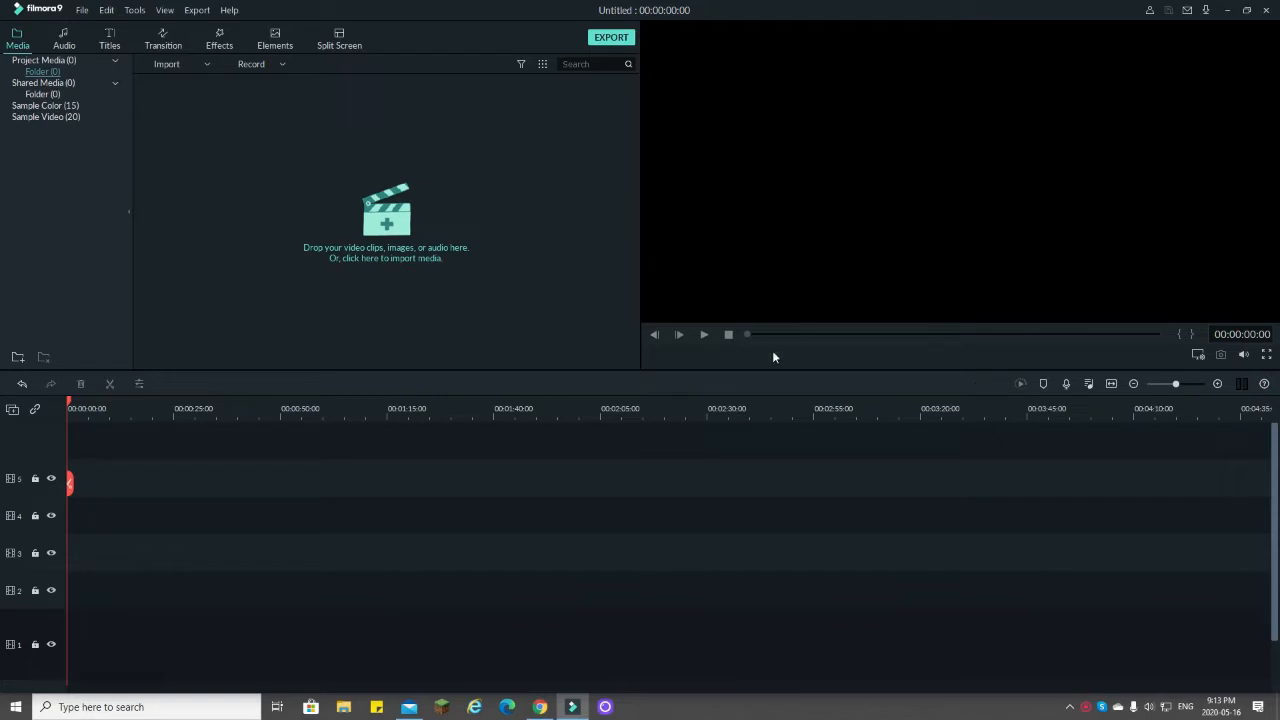
Step: Switch to Filmora9 and import the youtube media folder from the Desktop
click(208, 64)
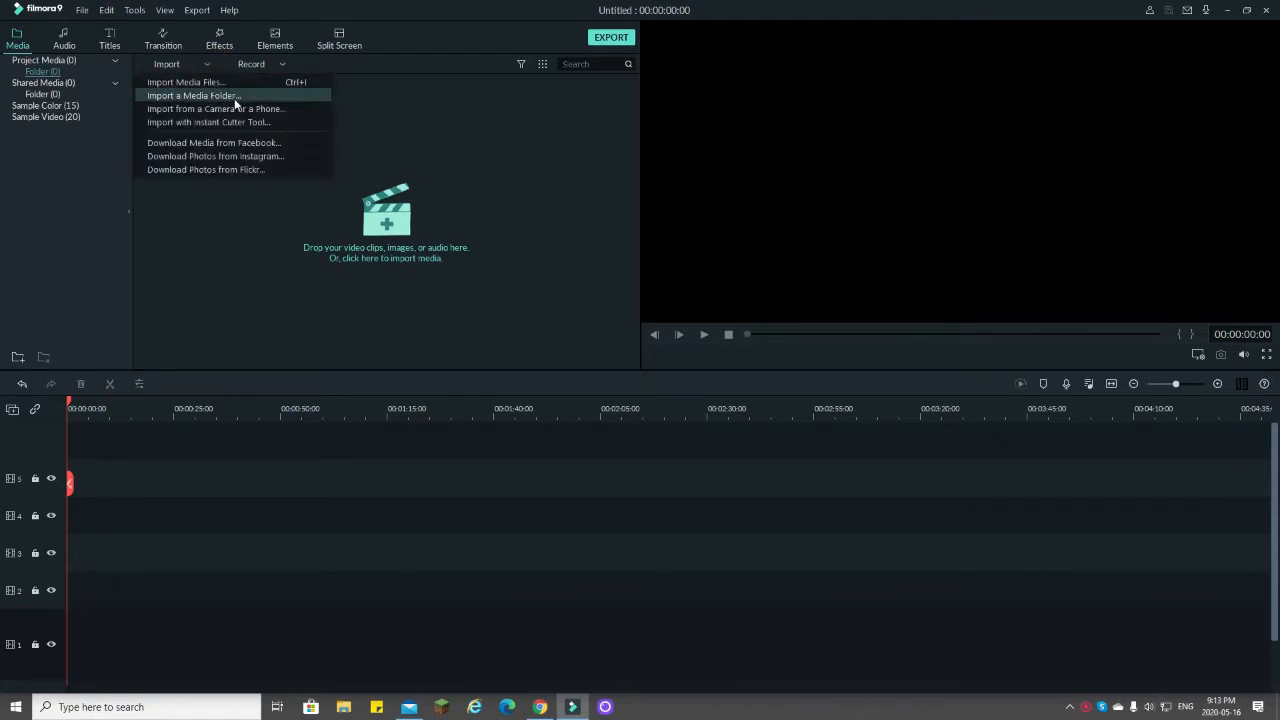
click(242, 95)
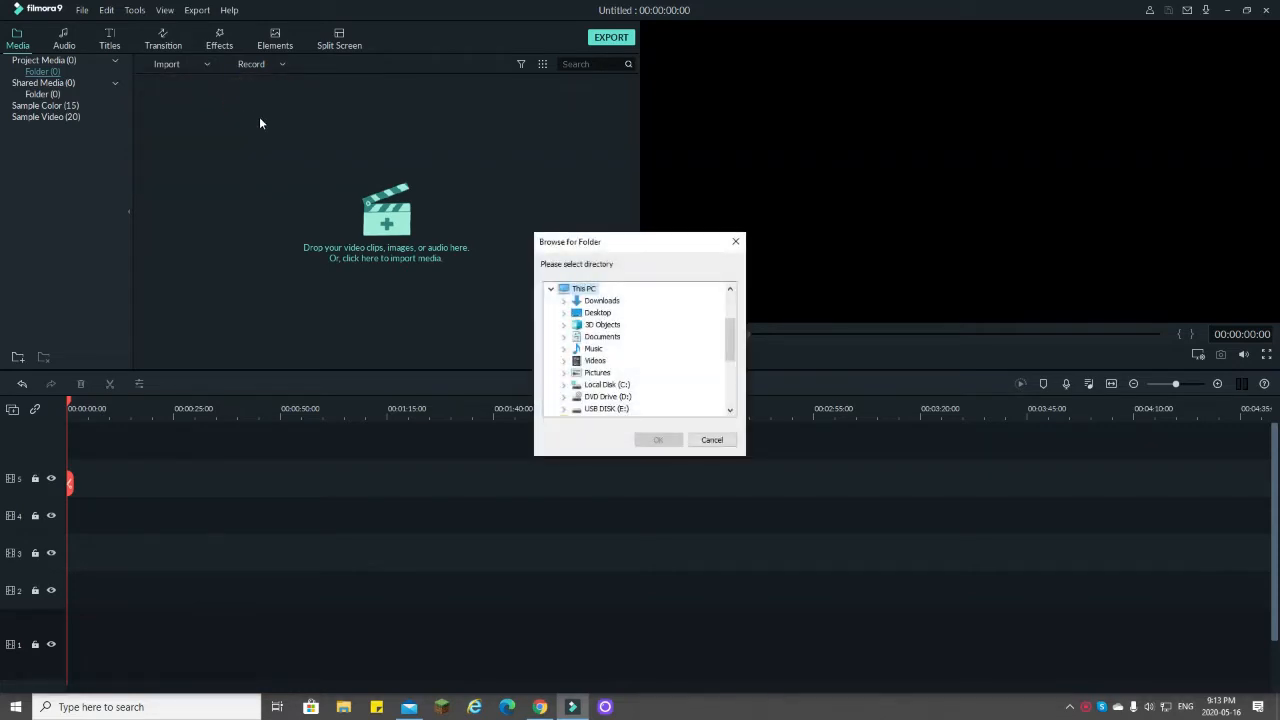
click(600, 313)
double_click(608, 315)
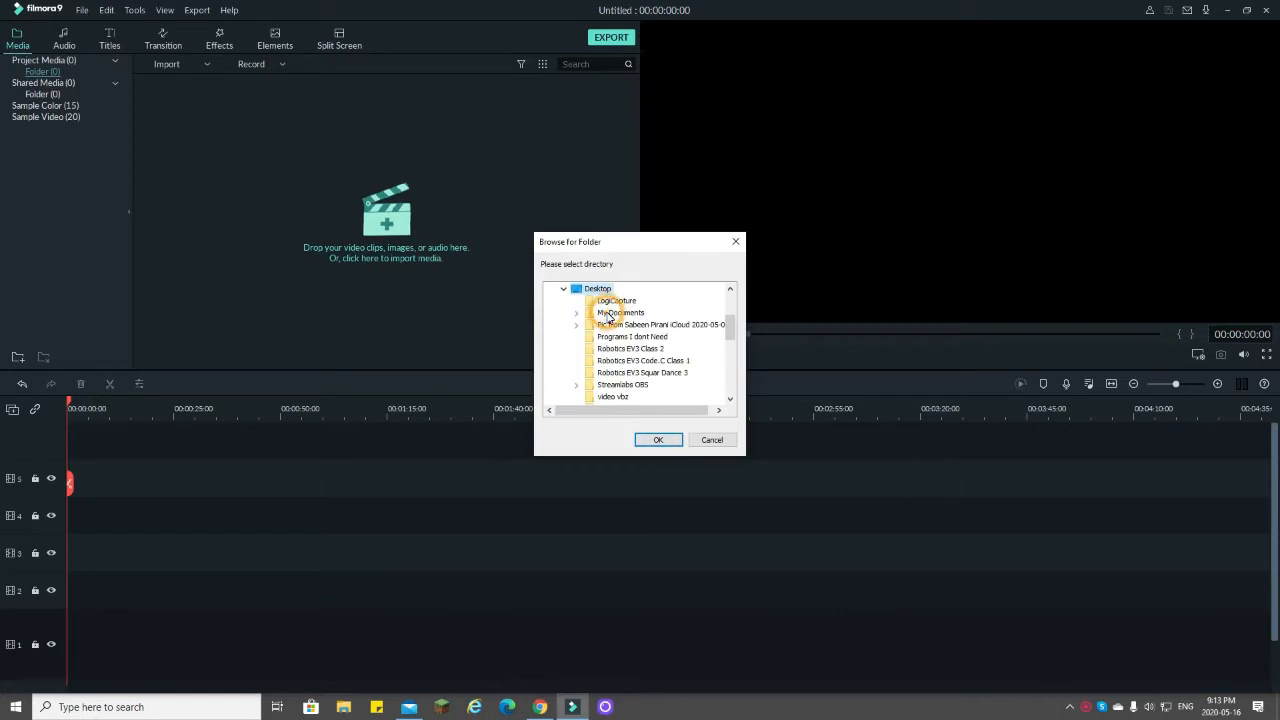
scroll(640, 380, down, 1)
click(625, 373)
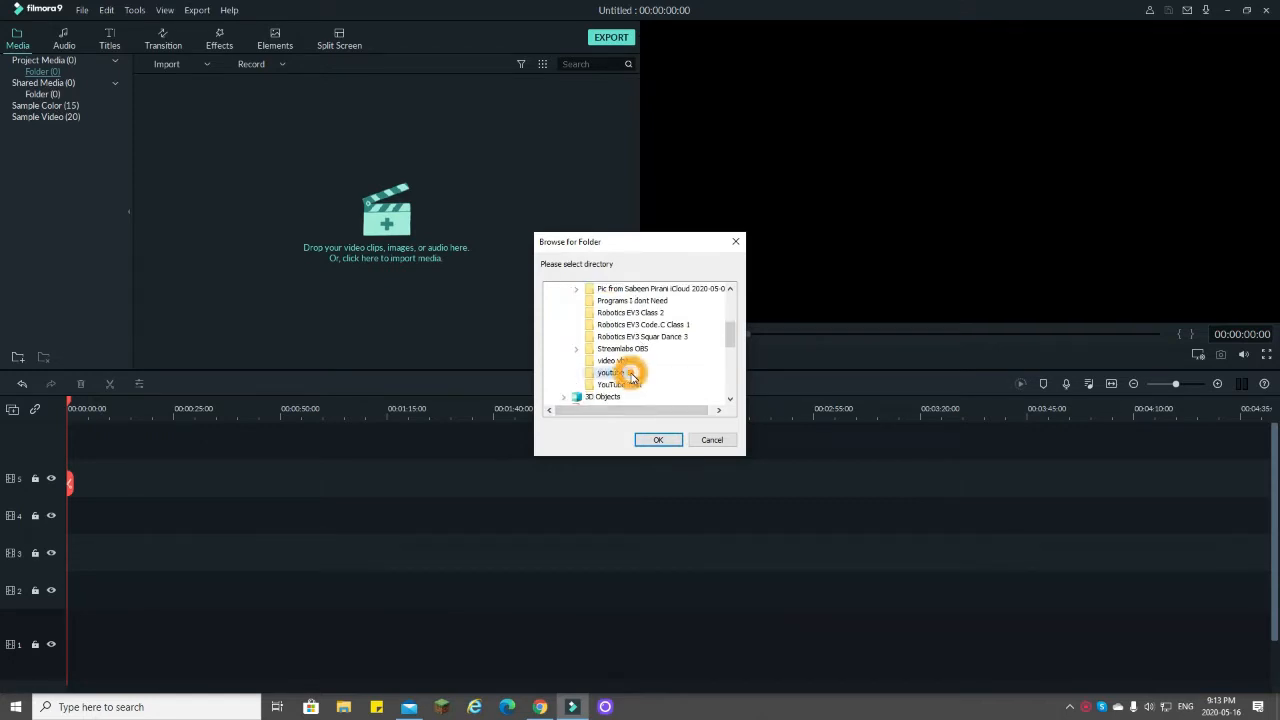
click(656, 440)
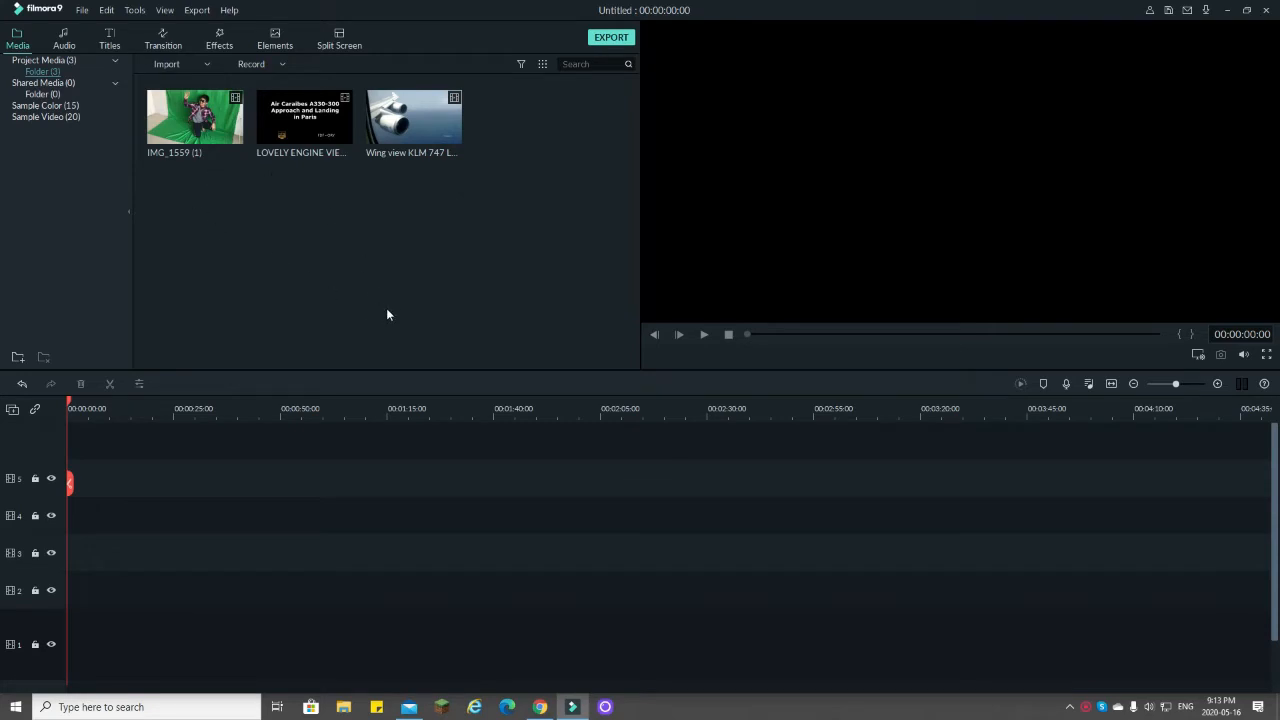
Step: Place the LOVELY ENGINE VIEW clip at the start of video track 1 and the IMG_1559 (1) green-screen clip on track 2
drag(340, 137, 73, 640)
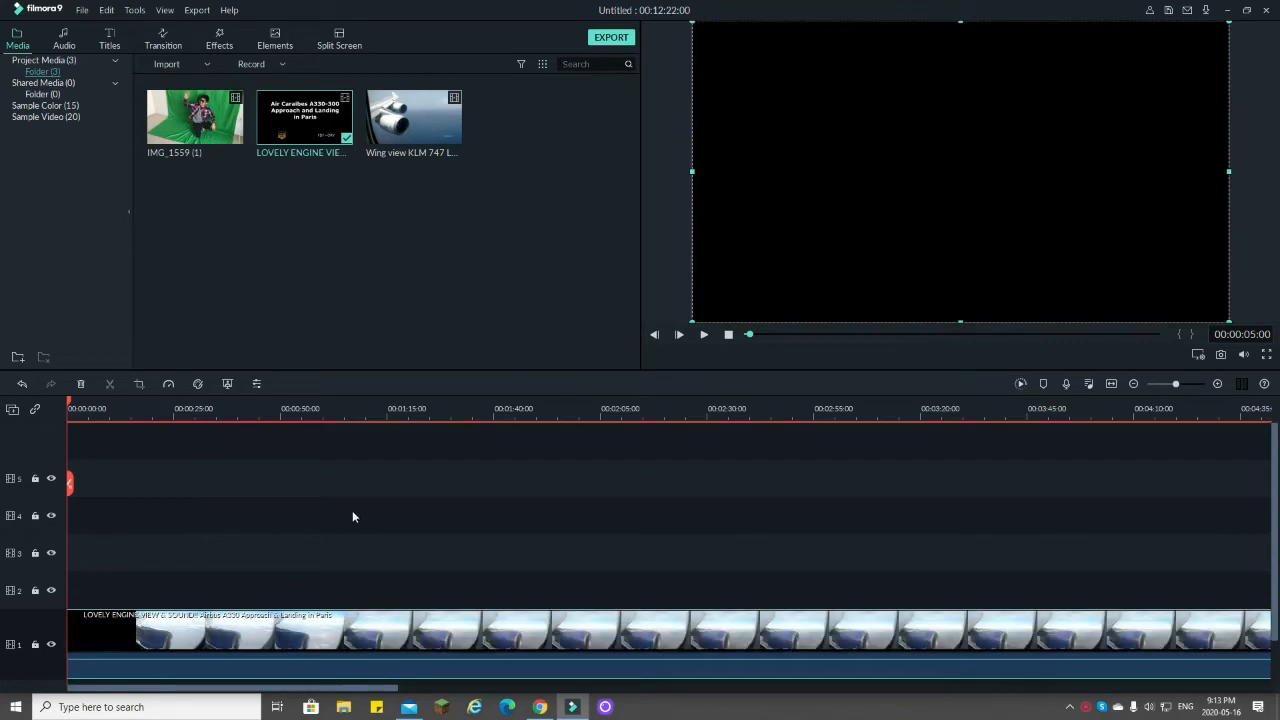
scroll(392, 505, down, 1)
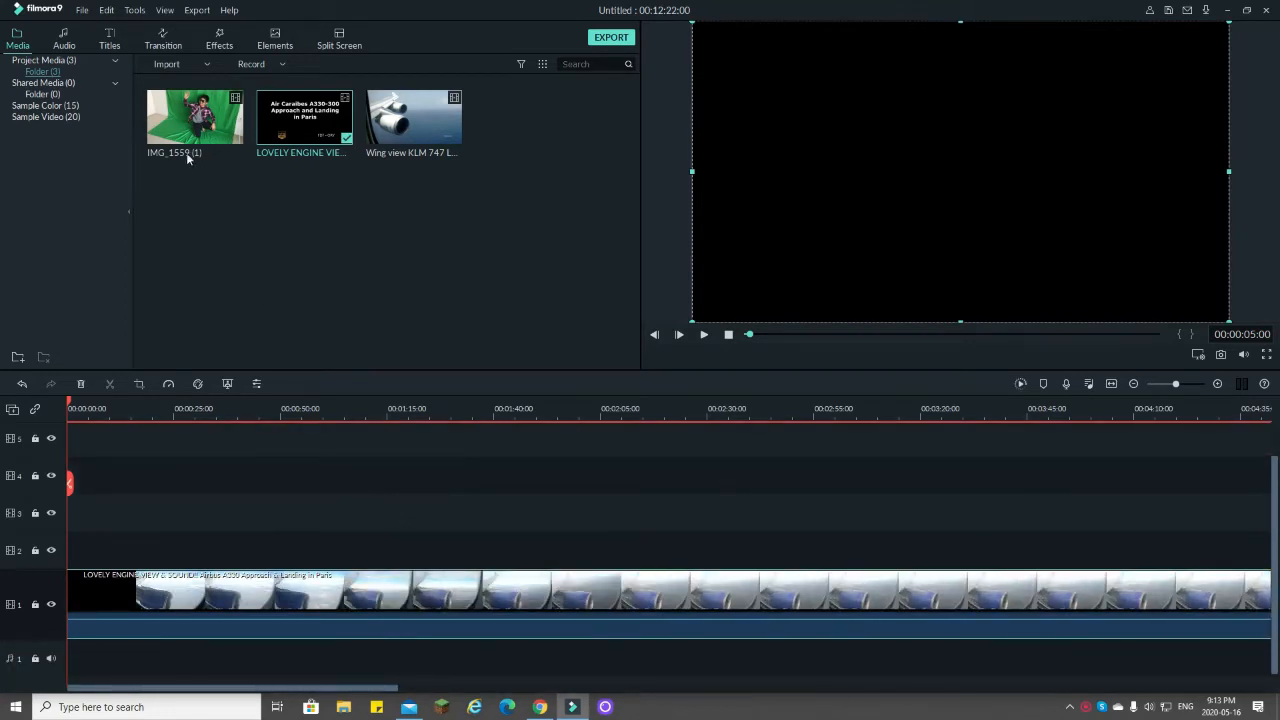
drag(212, 135, 479, 571)
Step: Trim the engine-view clip's black opening, align both clips at the timeline start, and cut off the engine footage beyond the green-screen clip's end
click(195, 590)
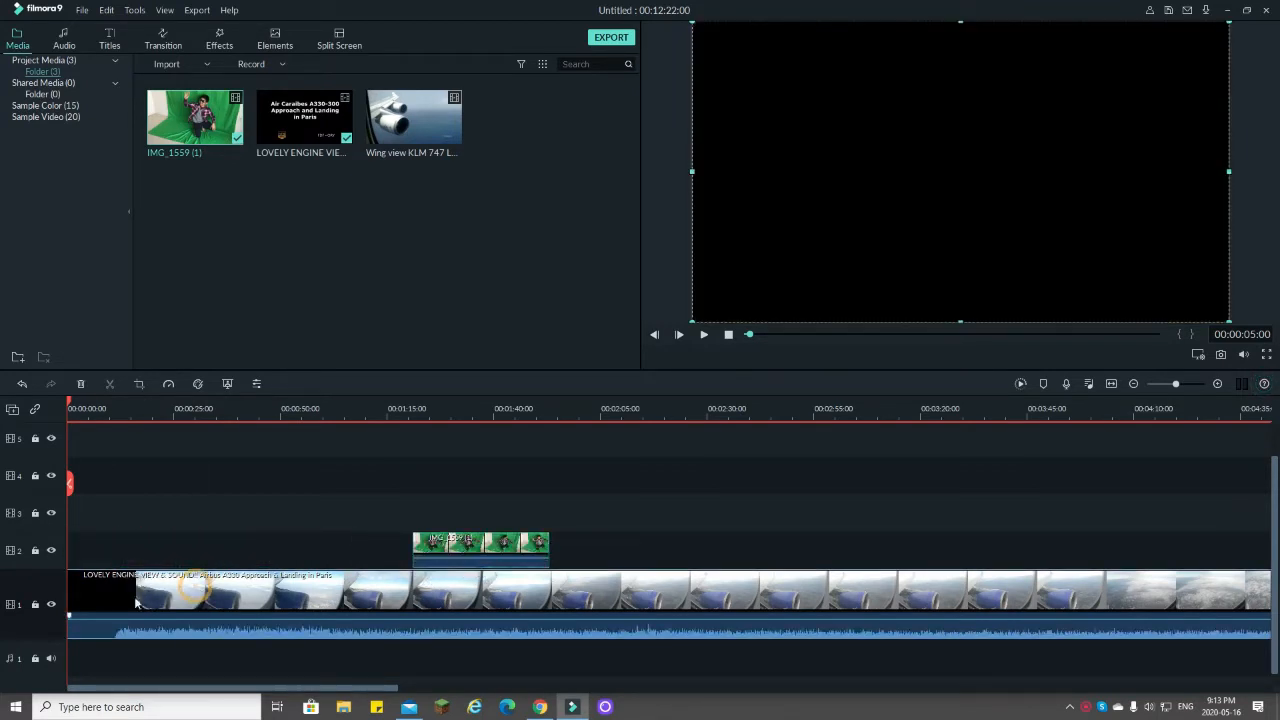
drag(67, 587, 416, 588)
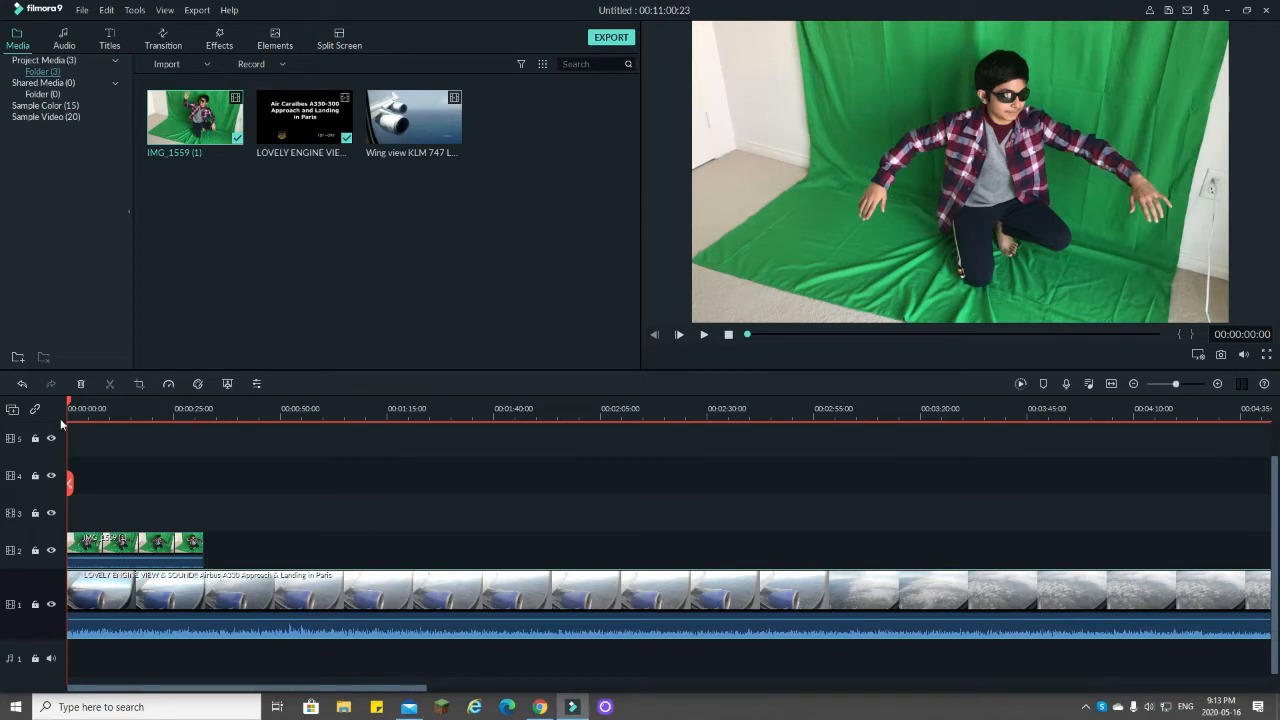
drag(69, 402, 202, 410)
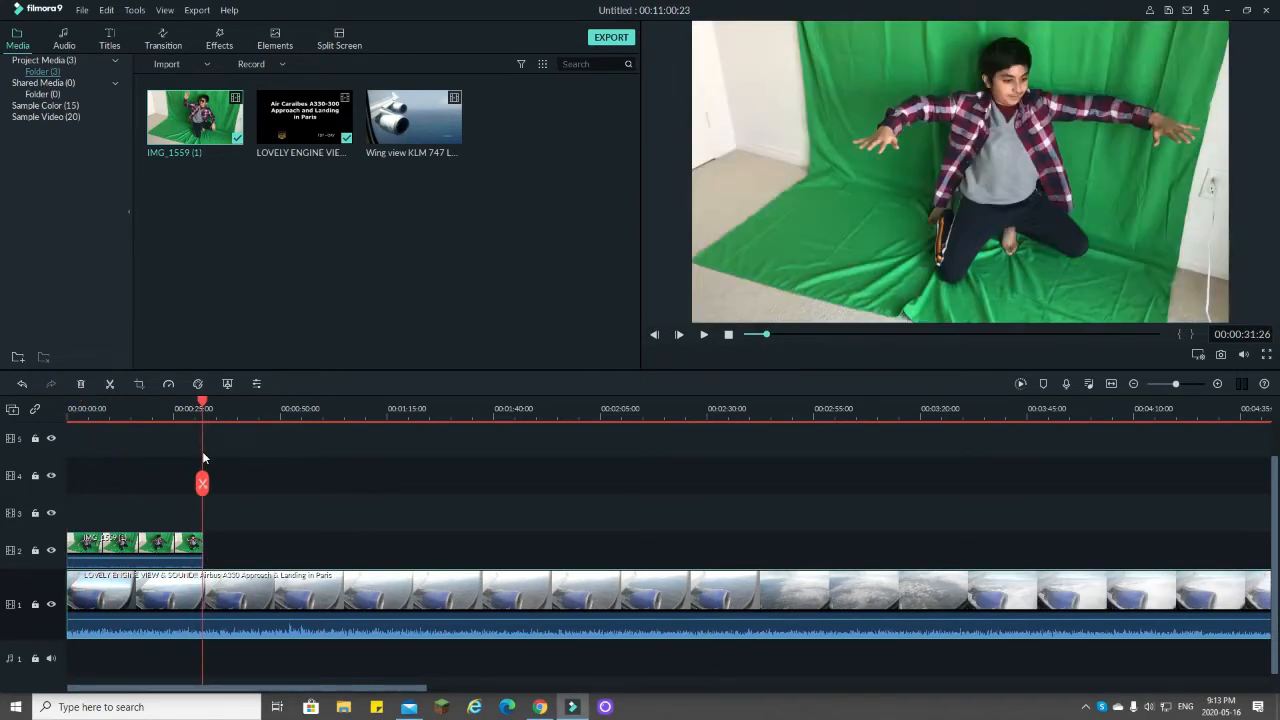
click(202, 484)
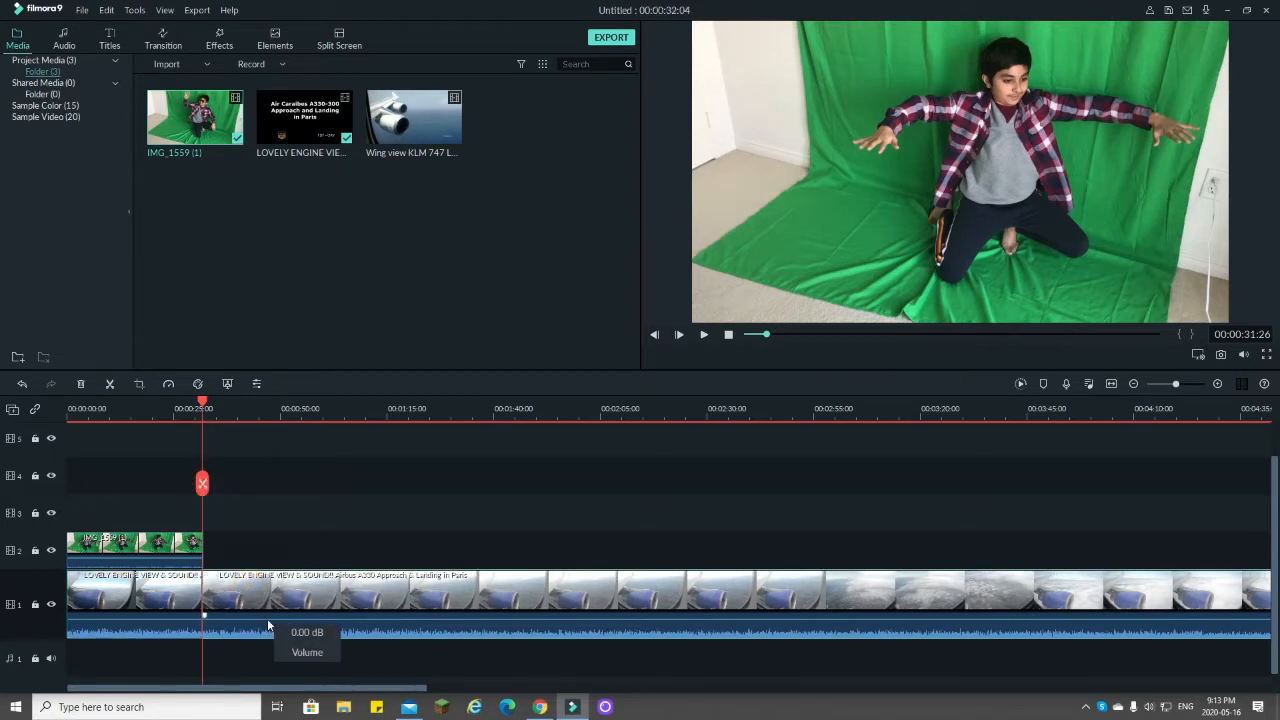
key(Delete)
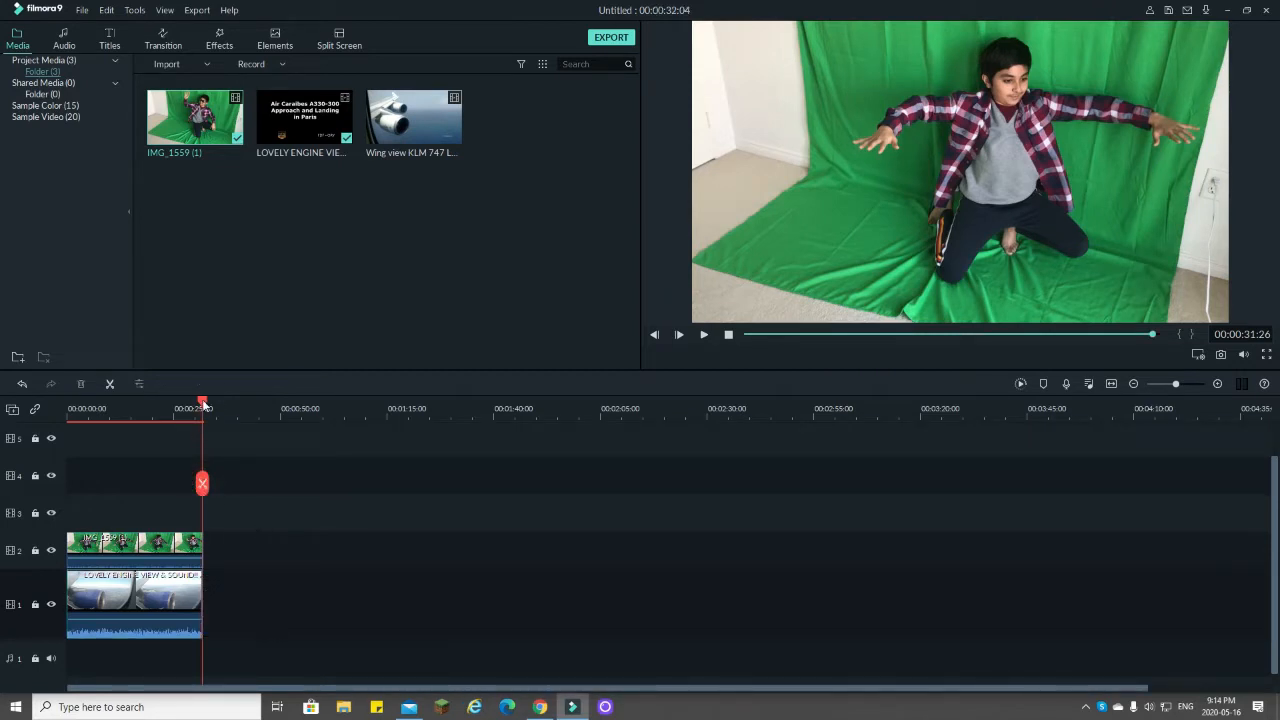
Step: Return the playhead to the start and lower the engine-view clip's volume to silence
drag(203, 404, 60, 410)
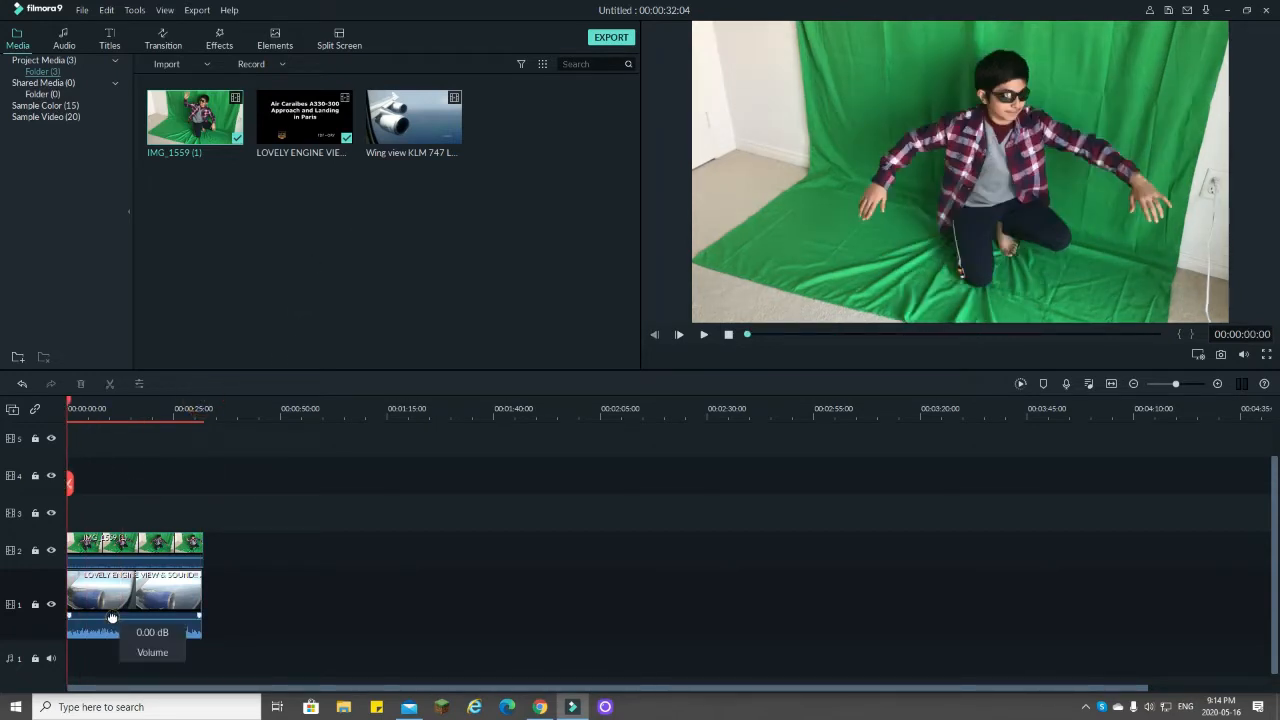
drag(112, 617, 103, 647)
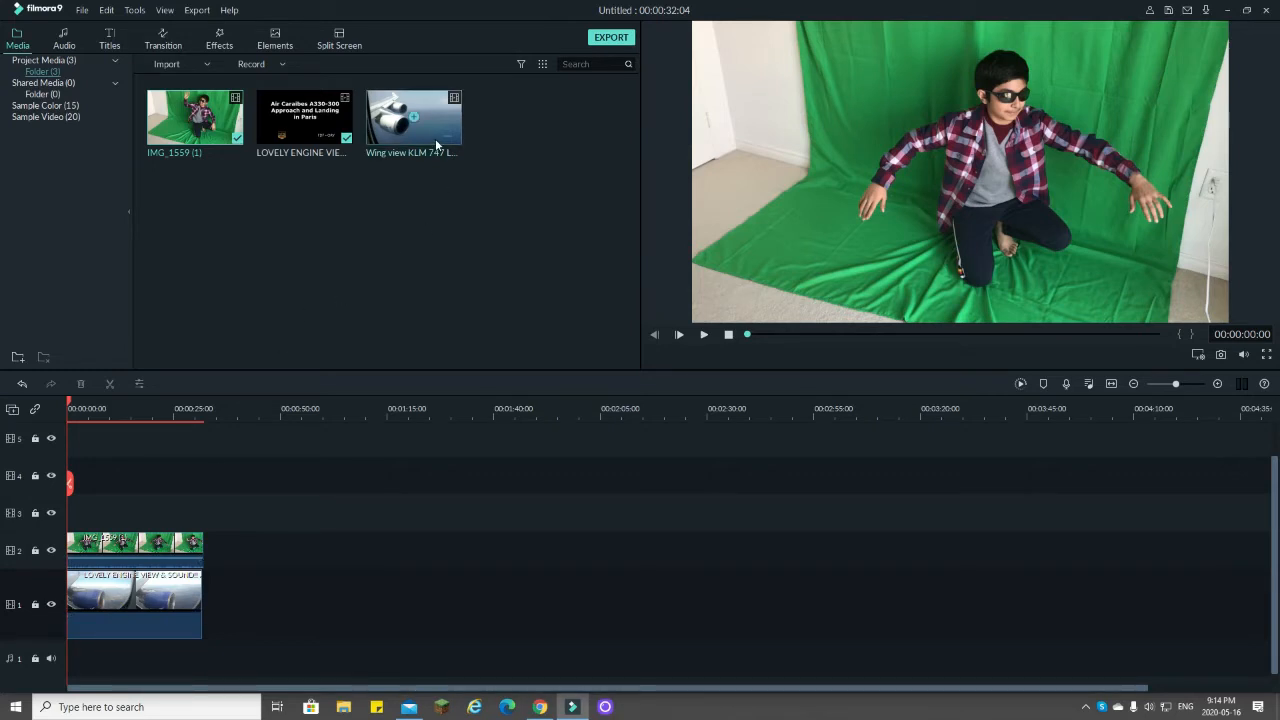
Step: Add the Wing view KLM 747 clip after the engine-view clip on track 1, and keep only its detached audio by deleting its video
drag(436, 146, 195, 613)
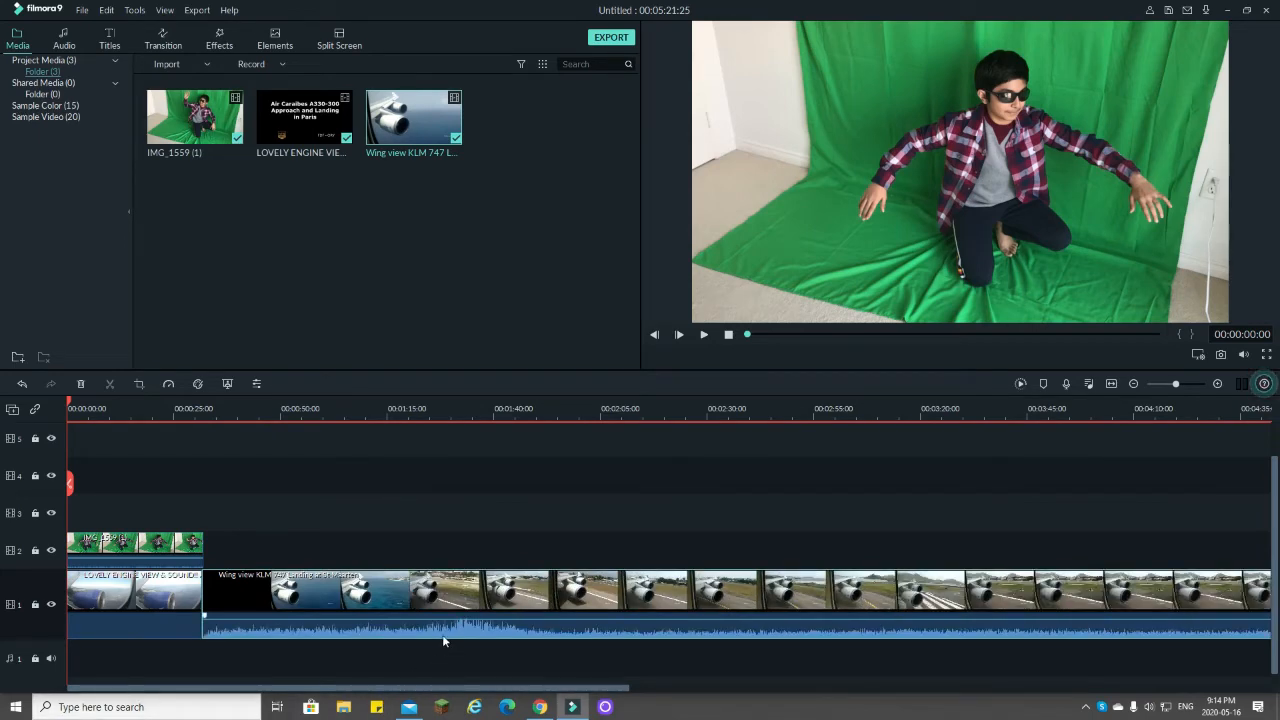
right_click(460, 601)
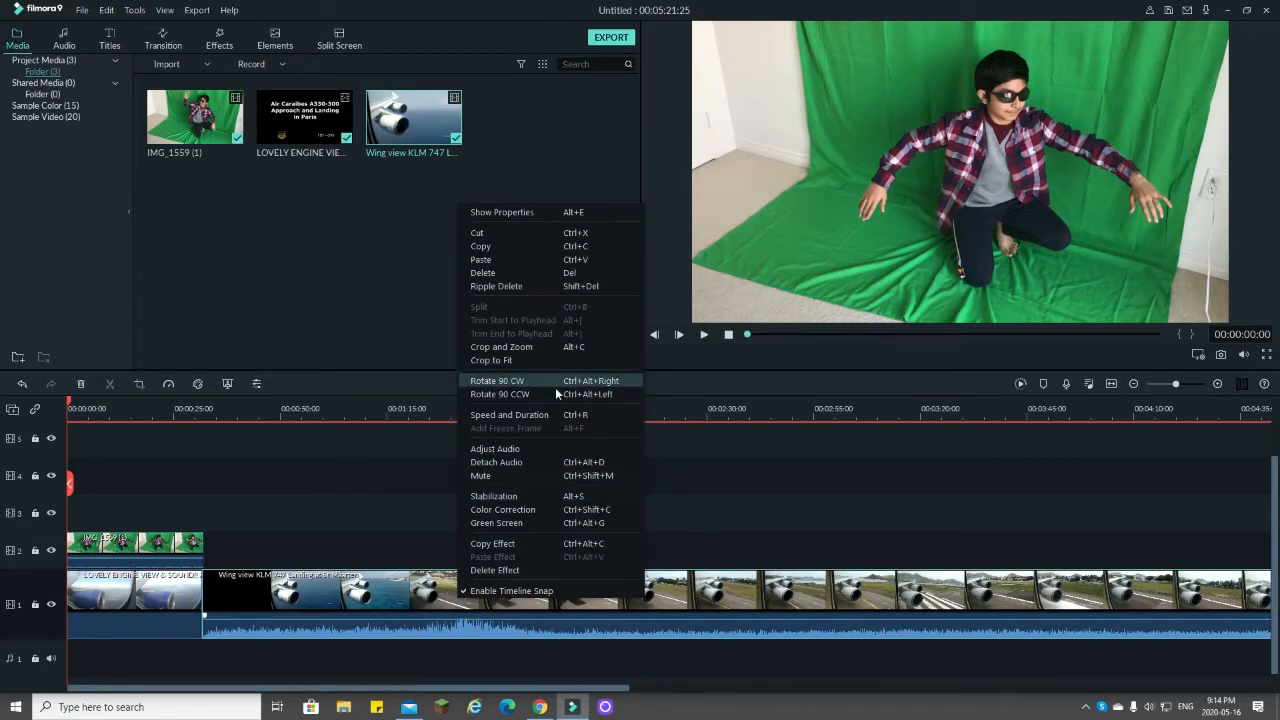
click(516, 462)
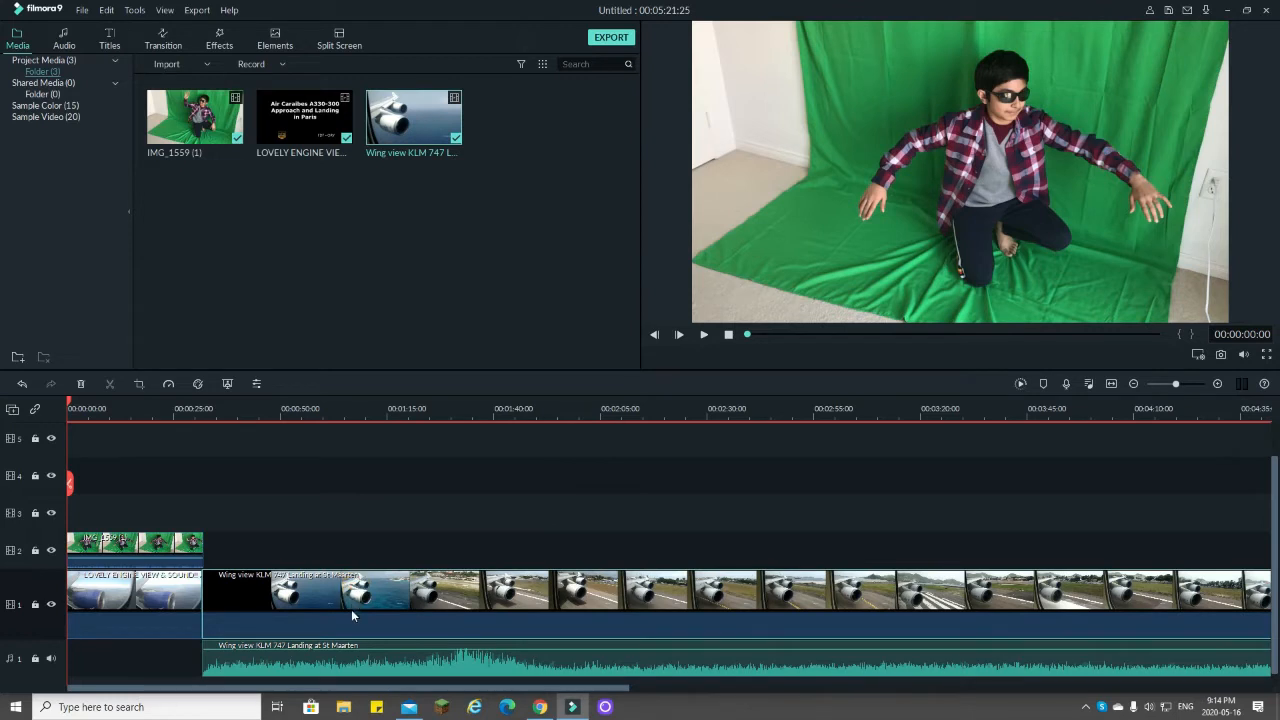
key(Delete)
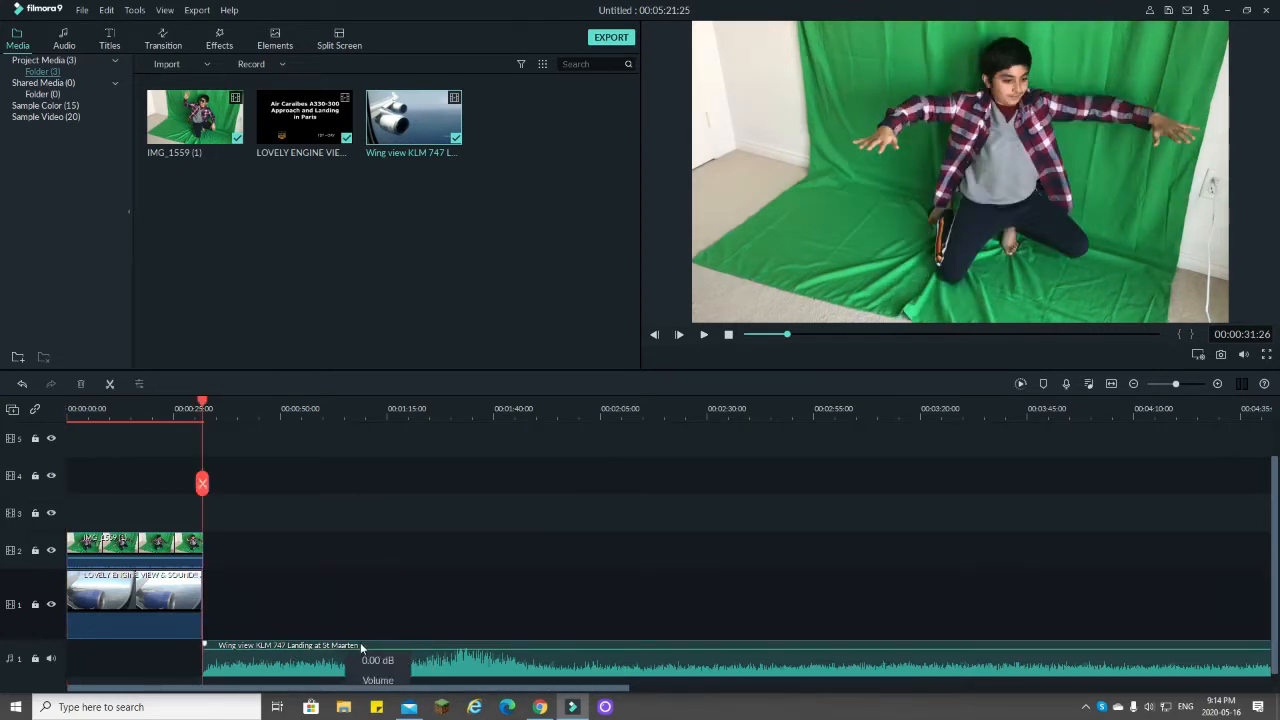
Step: Move the detached KLM 747 audio to the timeline start and cut off everything beyond the video clips' end at 00:00:31:26
drag(377, 642, 246, 640)
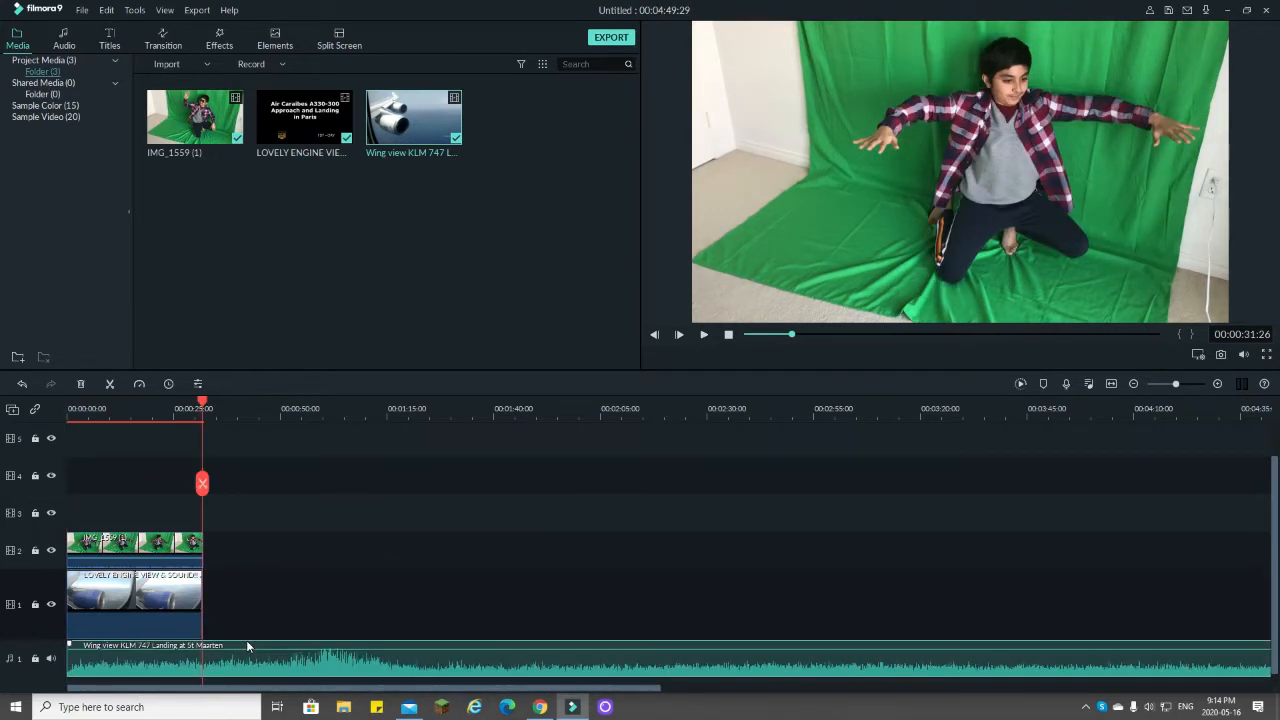
click(203, 484)
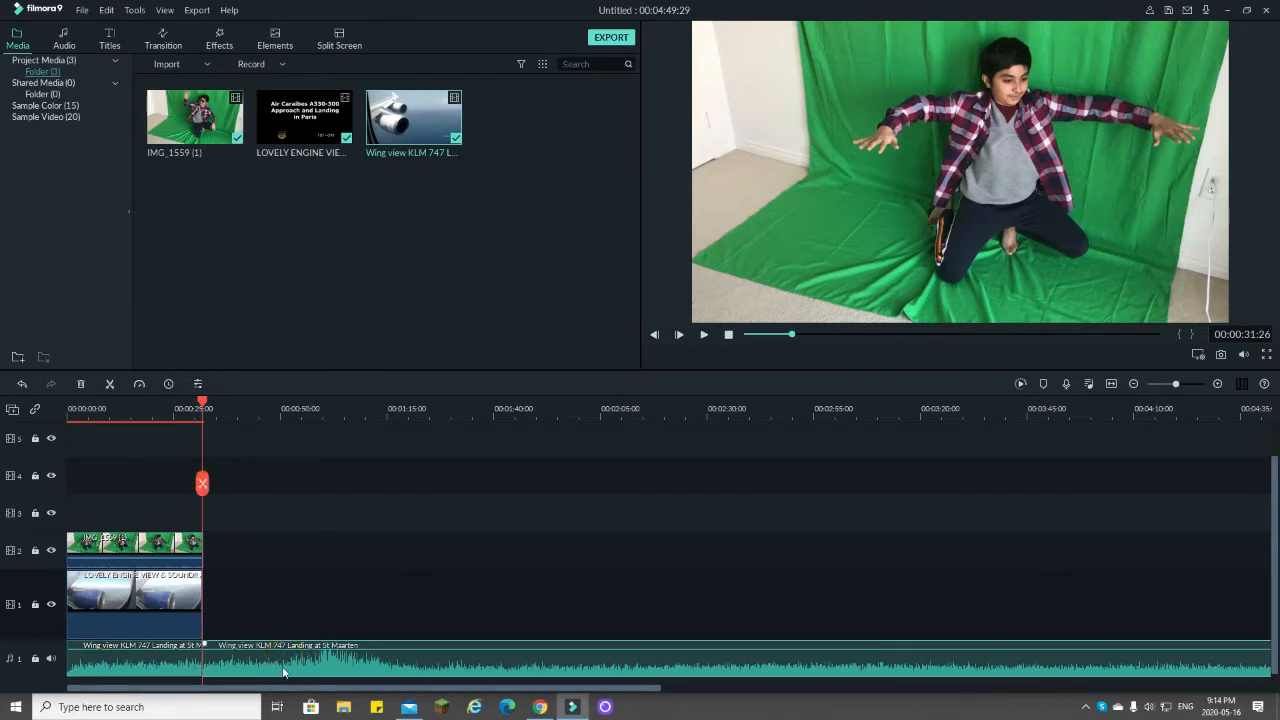
key(Delete)
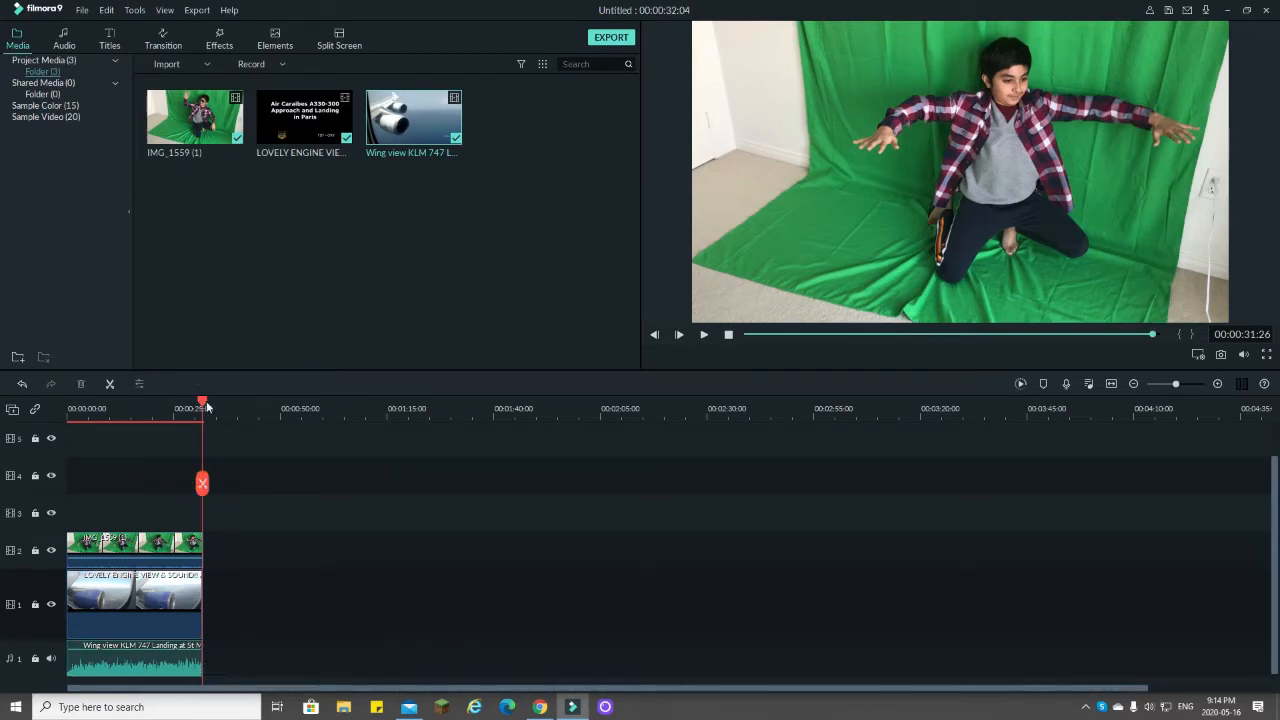
drag(193, 403, 68, 405)
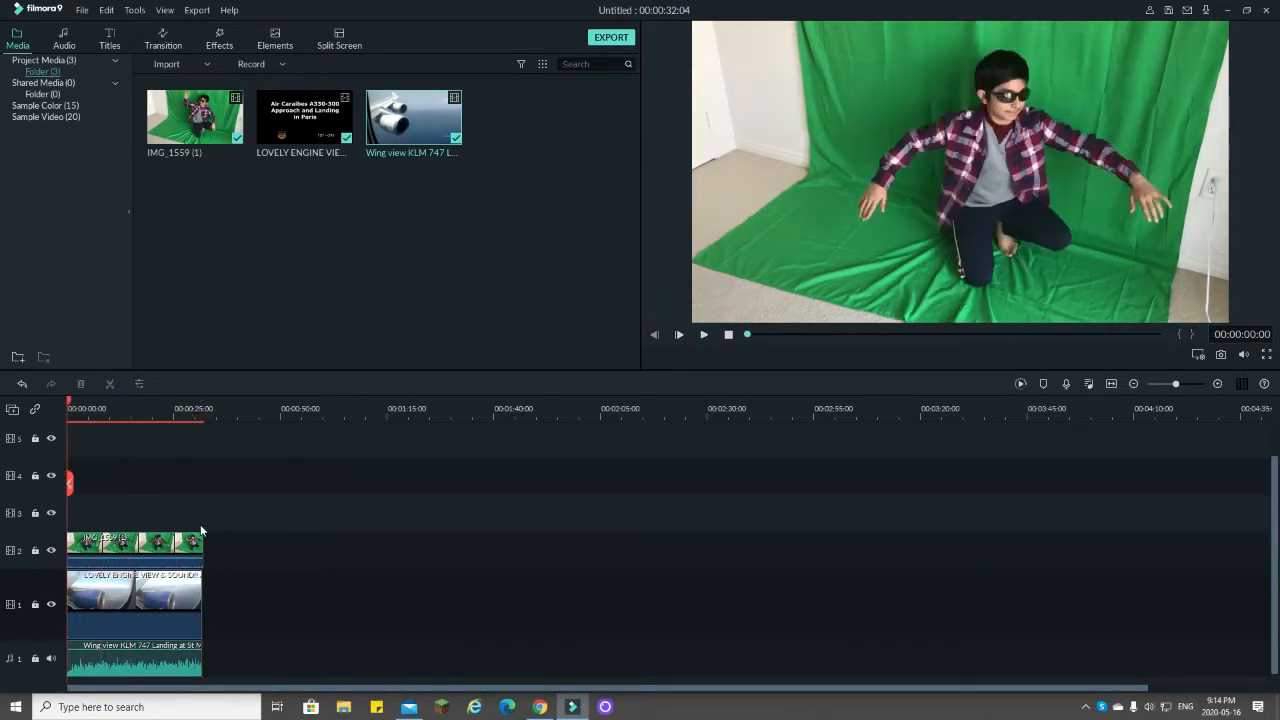
Step: Turn on Chroma Key for the IMG_1559 green-screen clip on track 2
click(120, 543)
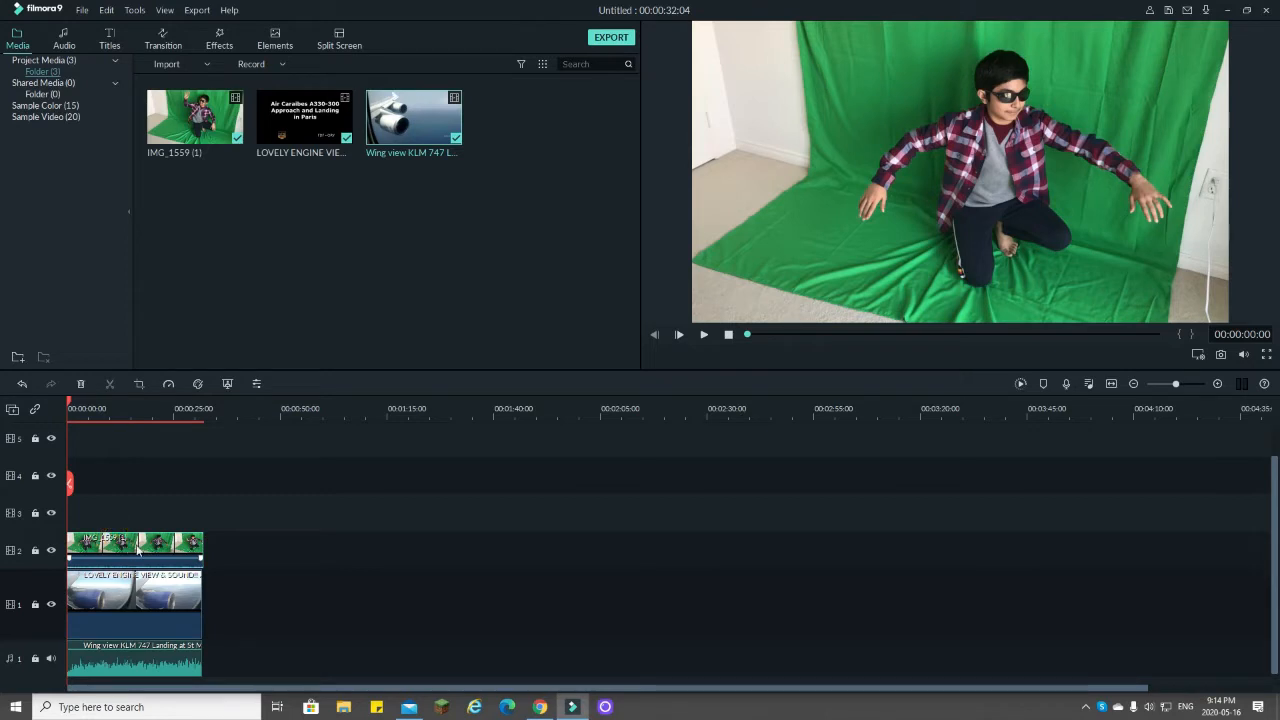
double_click(137, 548)
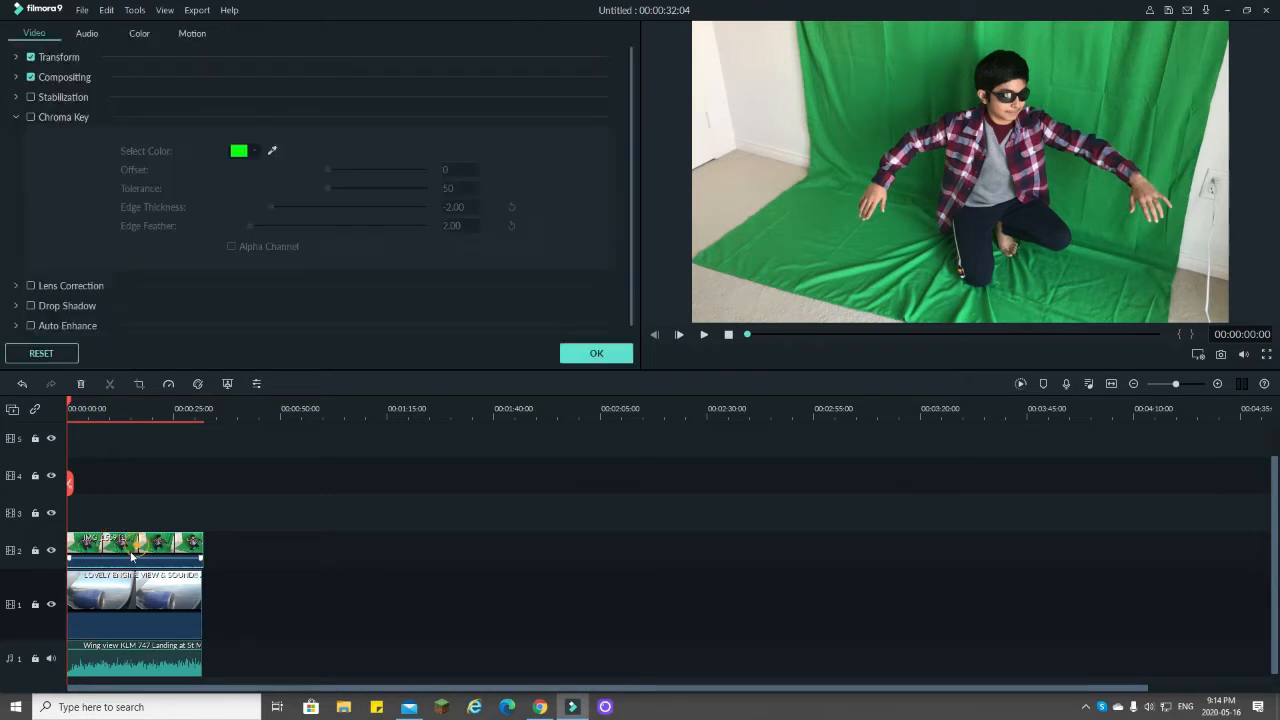
click(30, 117)
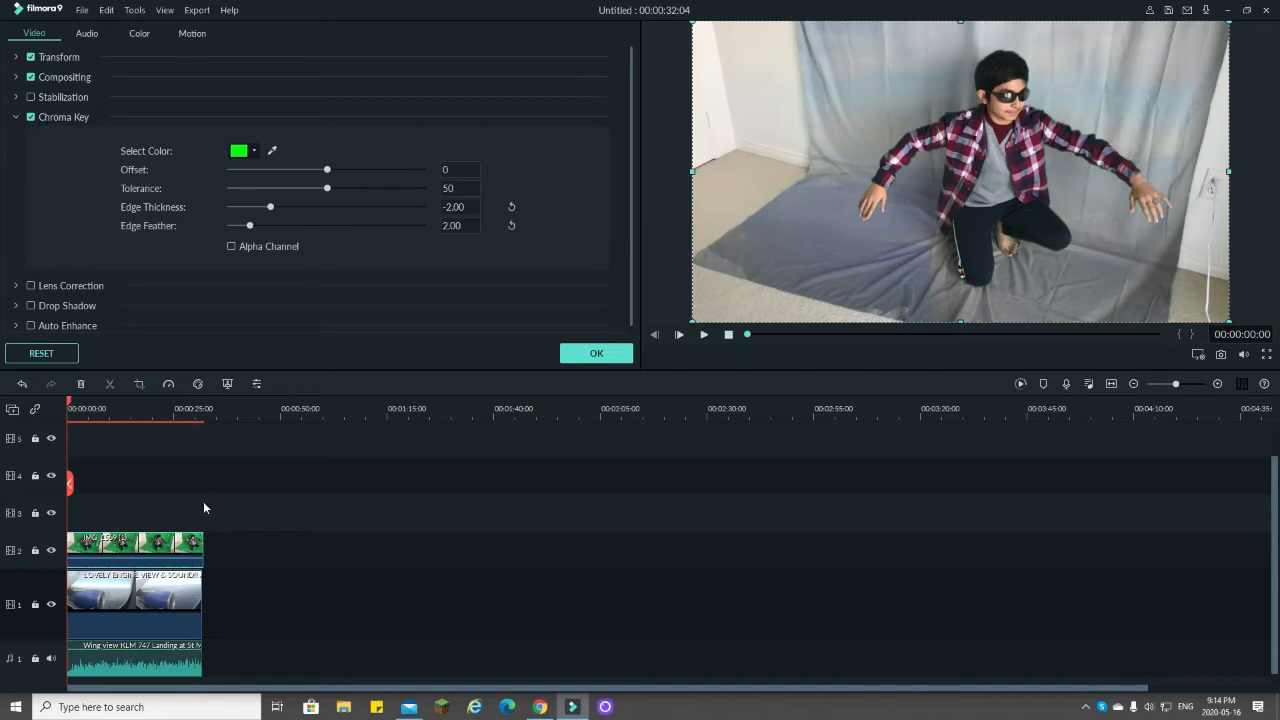
right_click(160, 546)
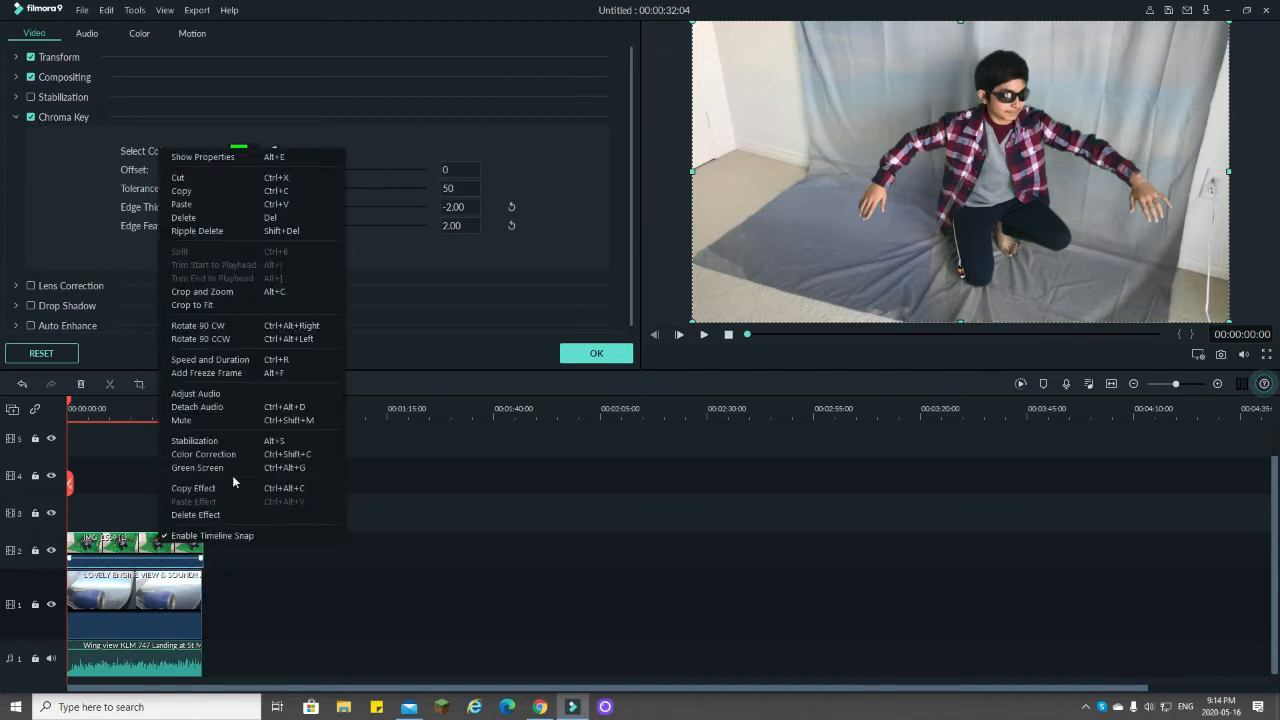
click(434, 484)
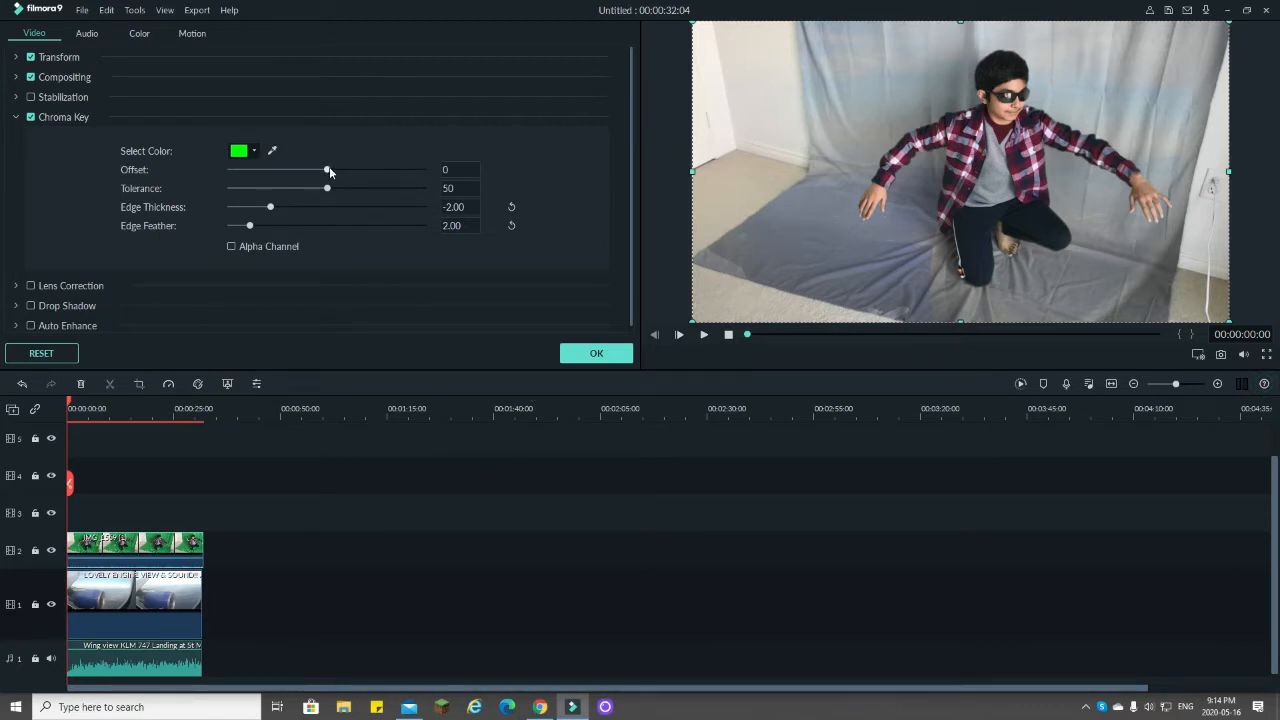
Step: Set the chroma key's Offset to 26, Tolerance to 49, Edge Thickness to -1.22 and Edge Feather to 2.90, and apply the settings
drag(329, 169, 350, 168)
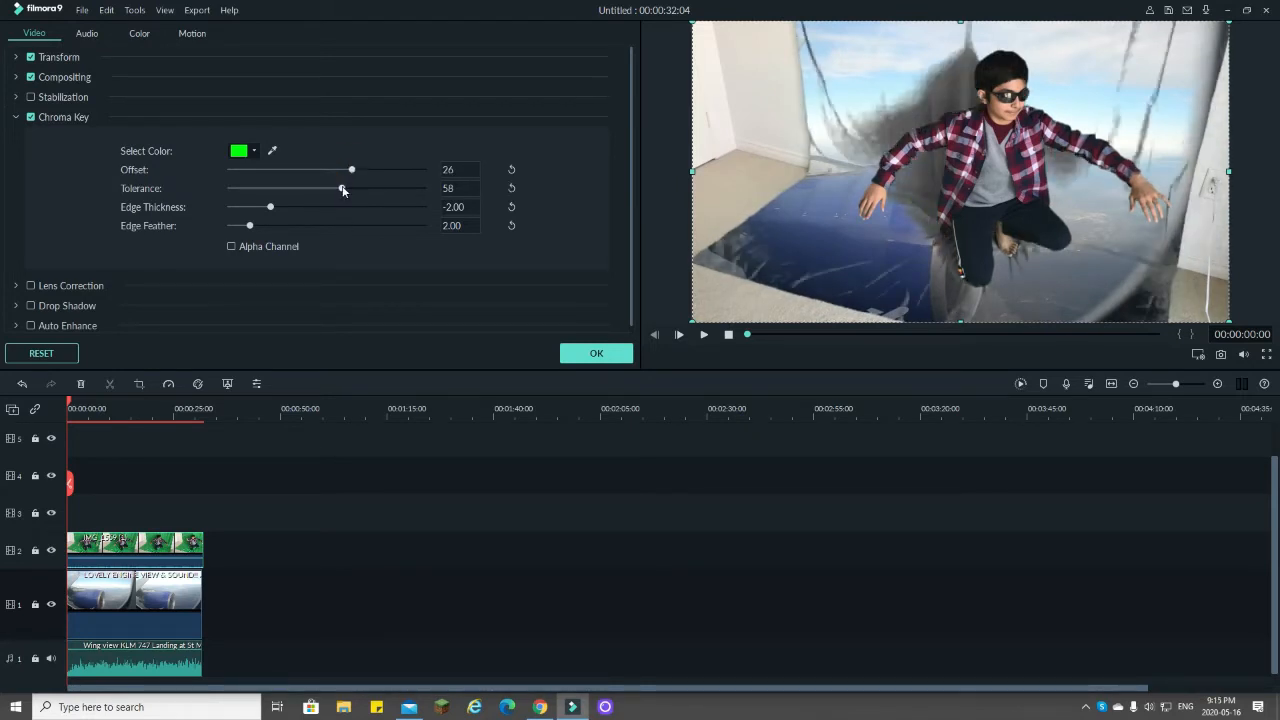
drag(334, 188, 283, 228)
click(267, 205)
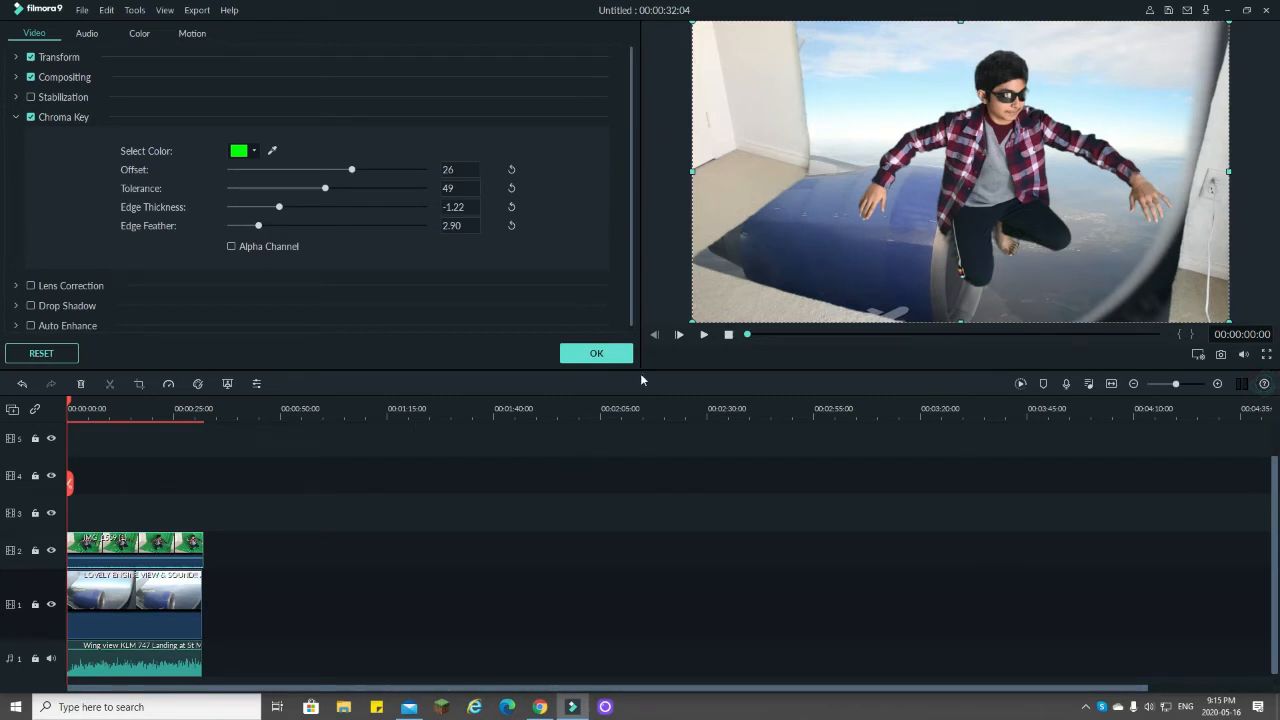
click(604, 355)
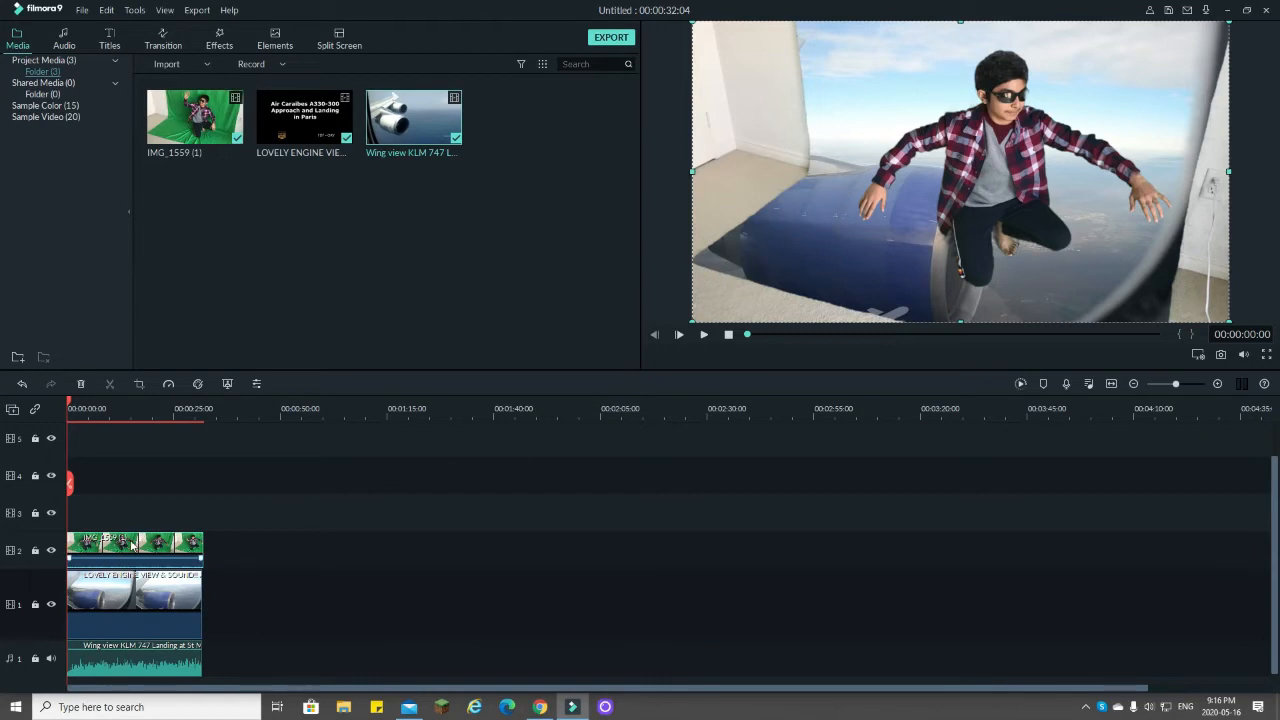
Step: Start cropping the green-screen clip with a frame of about 1441 x 811 around the person, and set the crop ratio to Custom
click(140, 384)
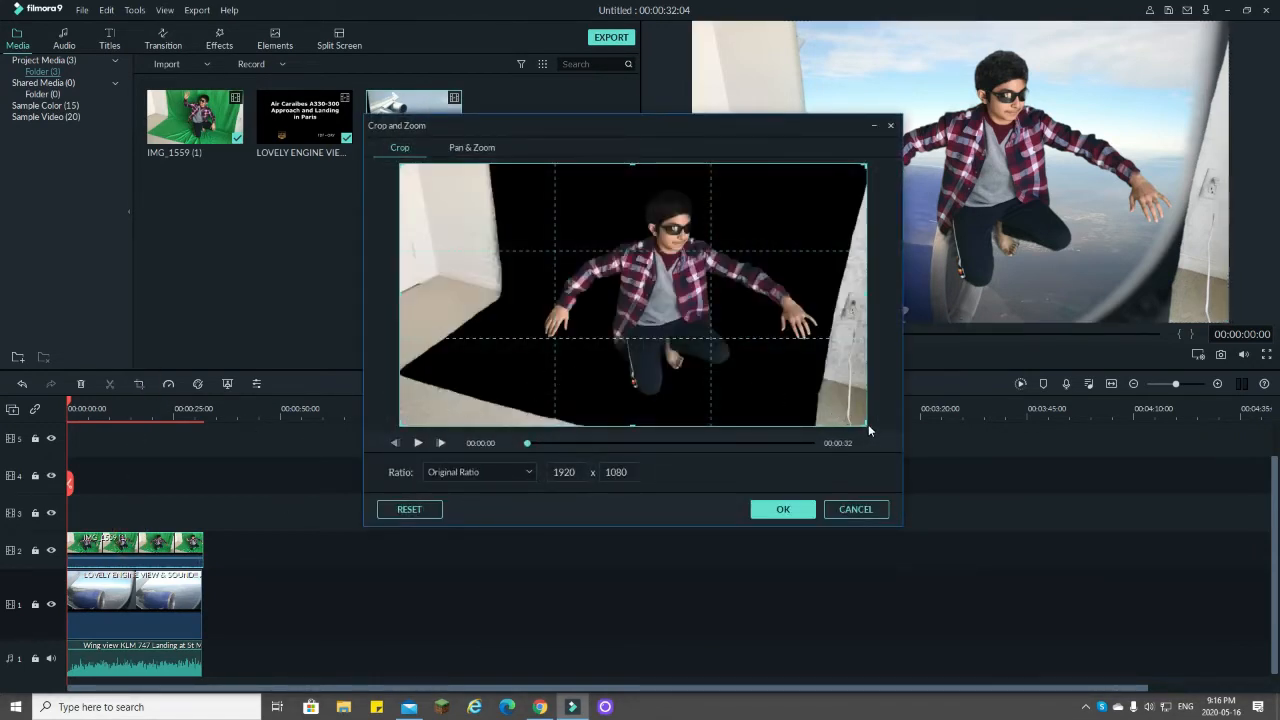
drag(864, 422, 754, 382)
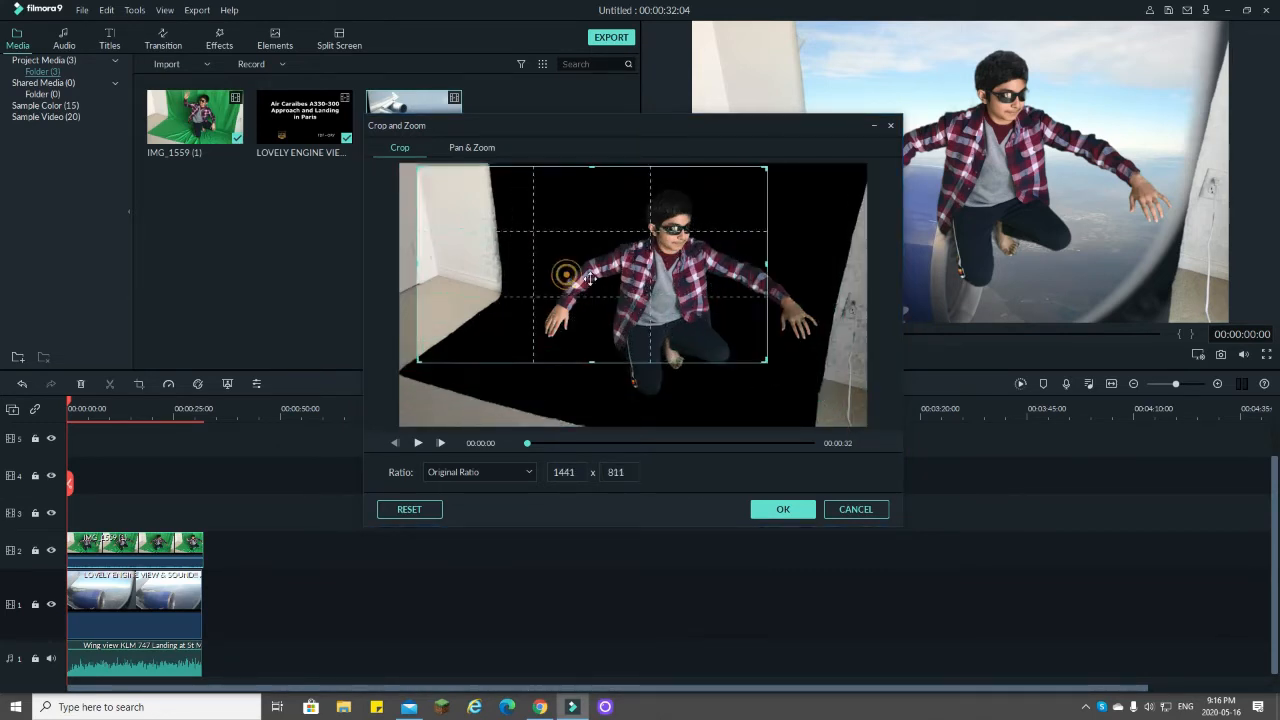
drag(566, 277, 679, 292)
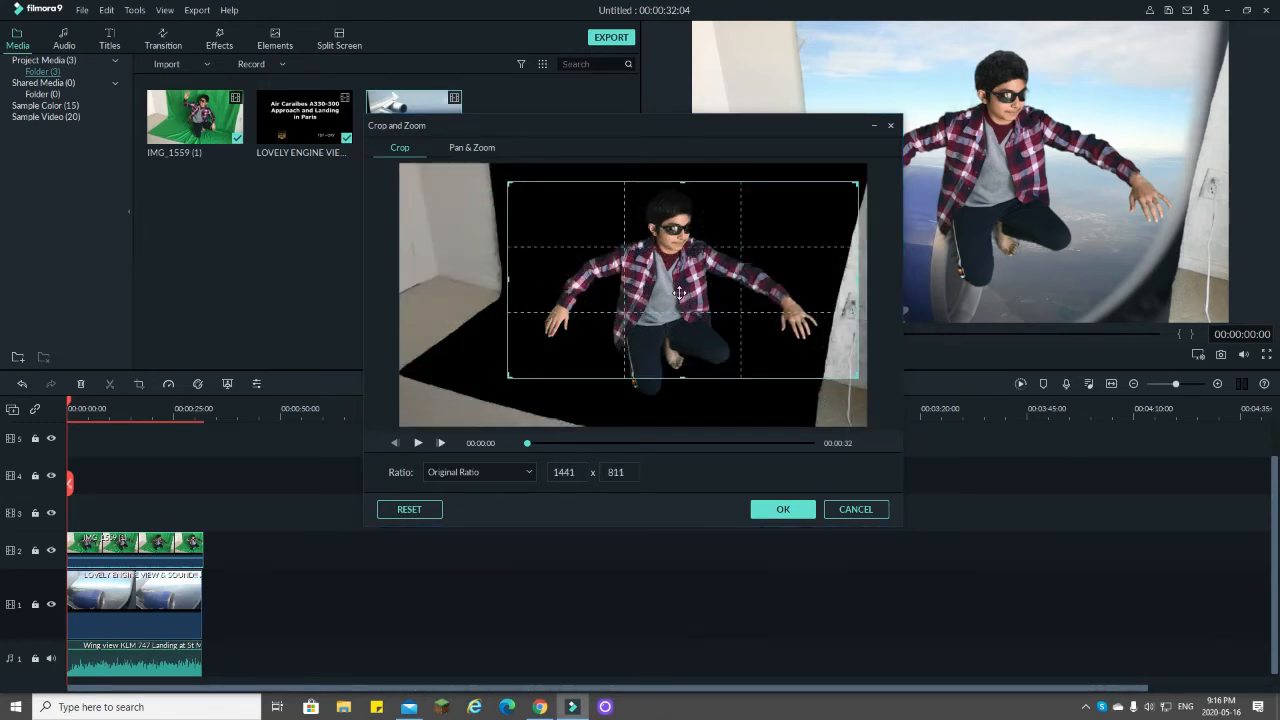
click(493, 470)
click(485, 553)
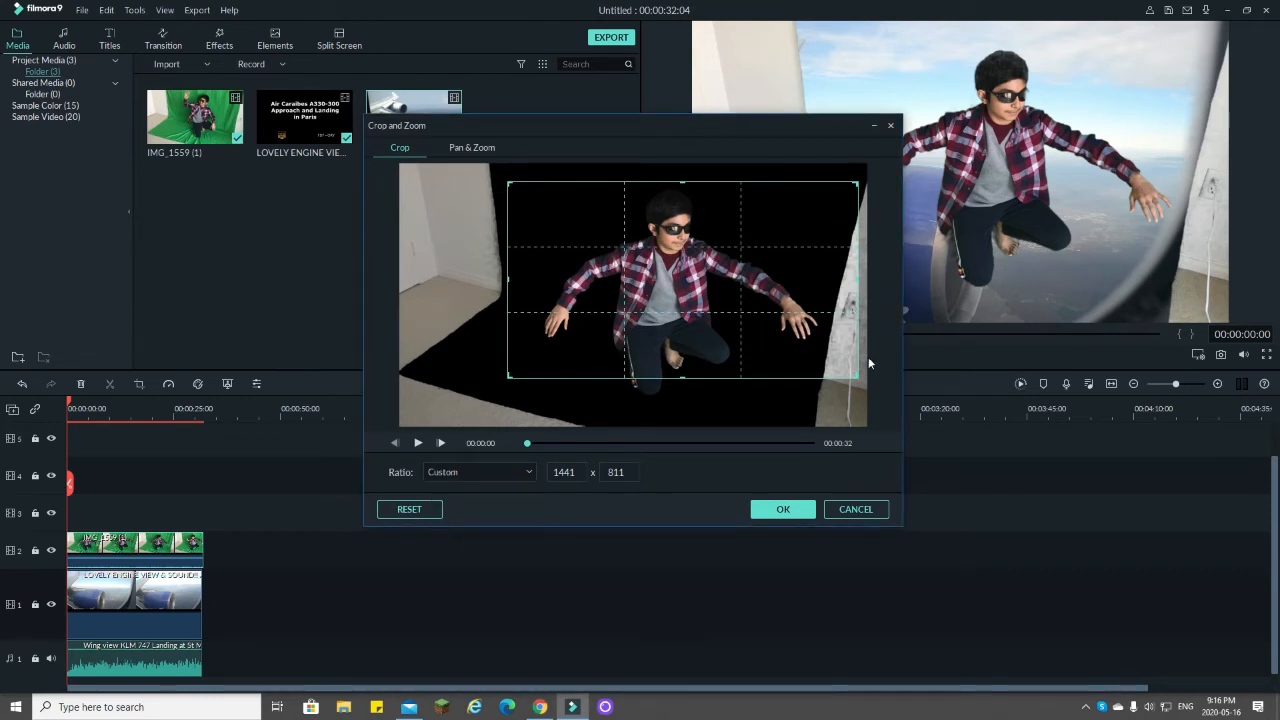
Step: Resize the crop frame to about 1299 x 998 so it excludes the room walls around the person, and apply the crop
mouse_move(850, 372)
mouse_down()
mouse_move(815, 375)
mouse_move(826, 380)
mouse_up()
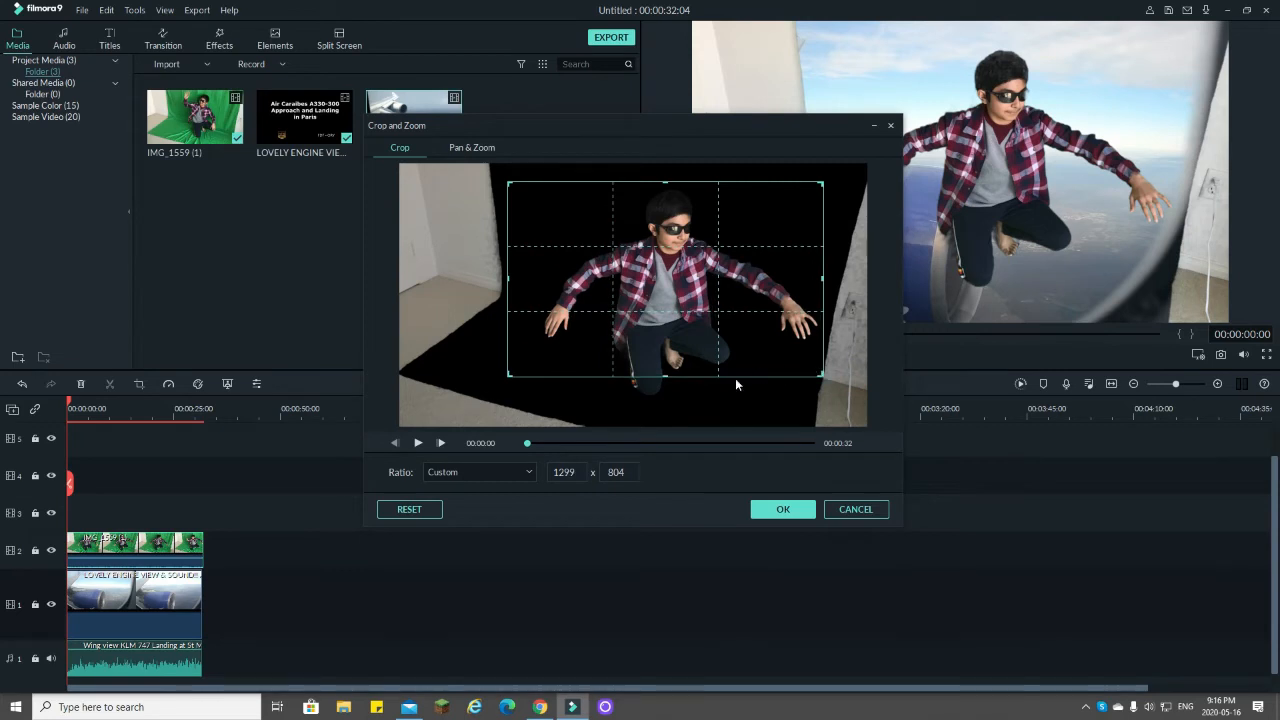
drag(667, 375, 667, 379)
drag(667, 390, 699, 366)
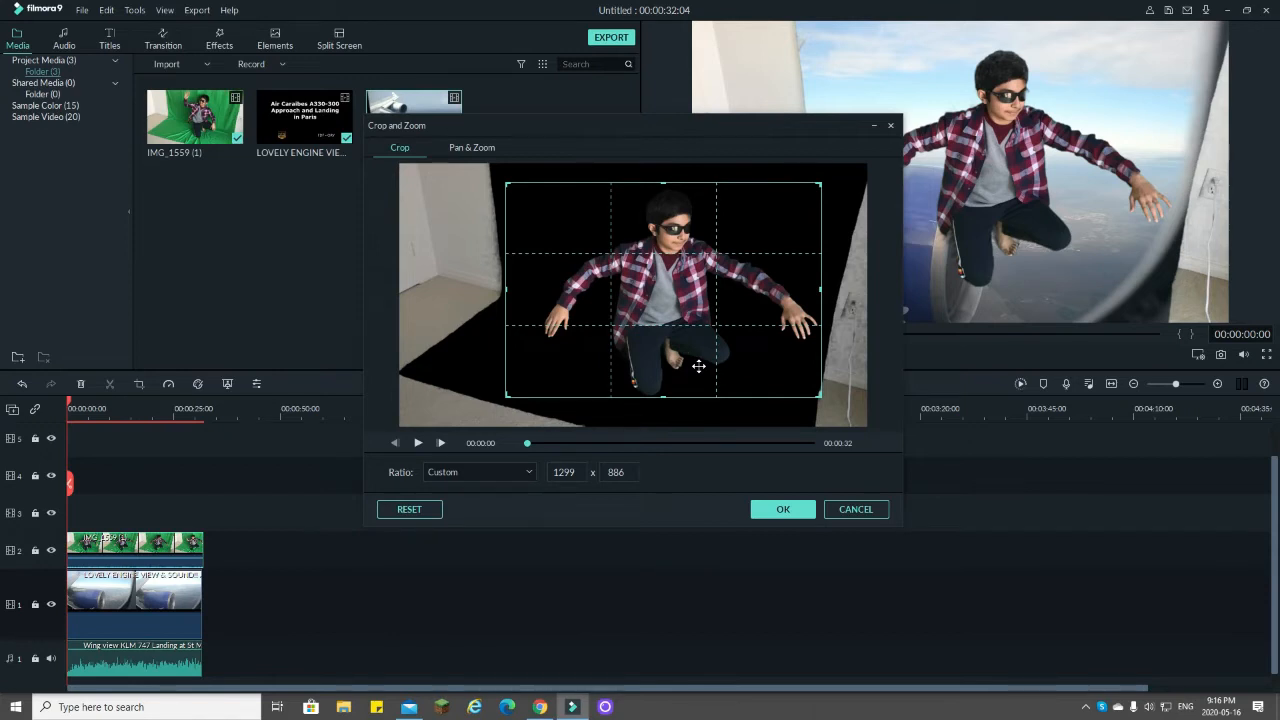
drag(698, 366, 698, 369)
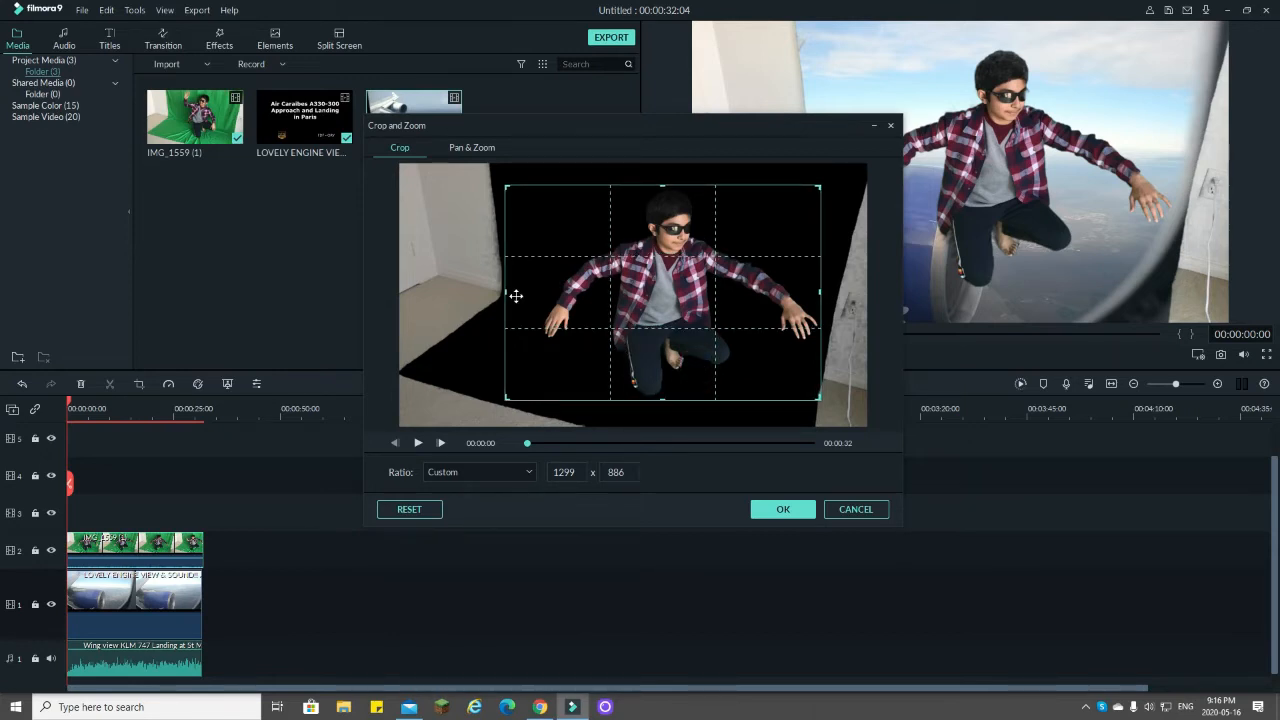
drag(662, 188, 666, 160)
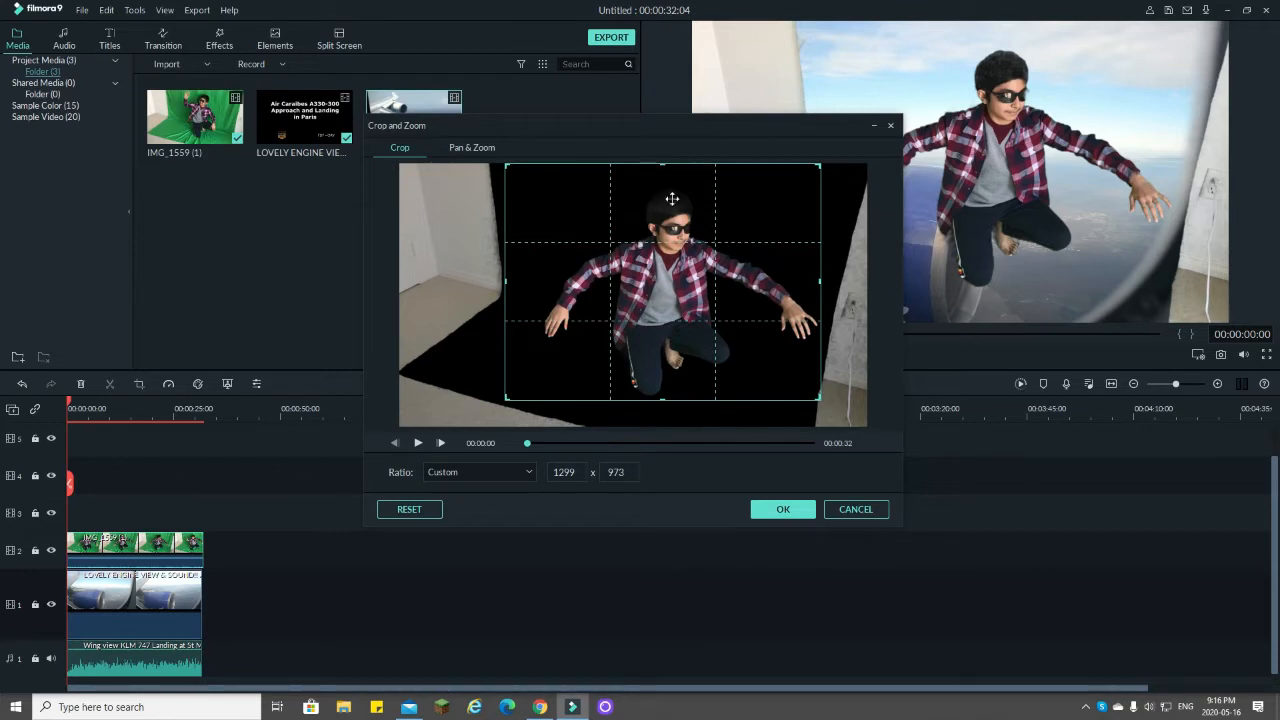
drag(662, 400, 662, 406)
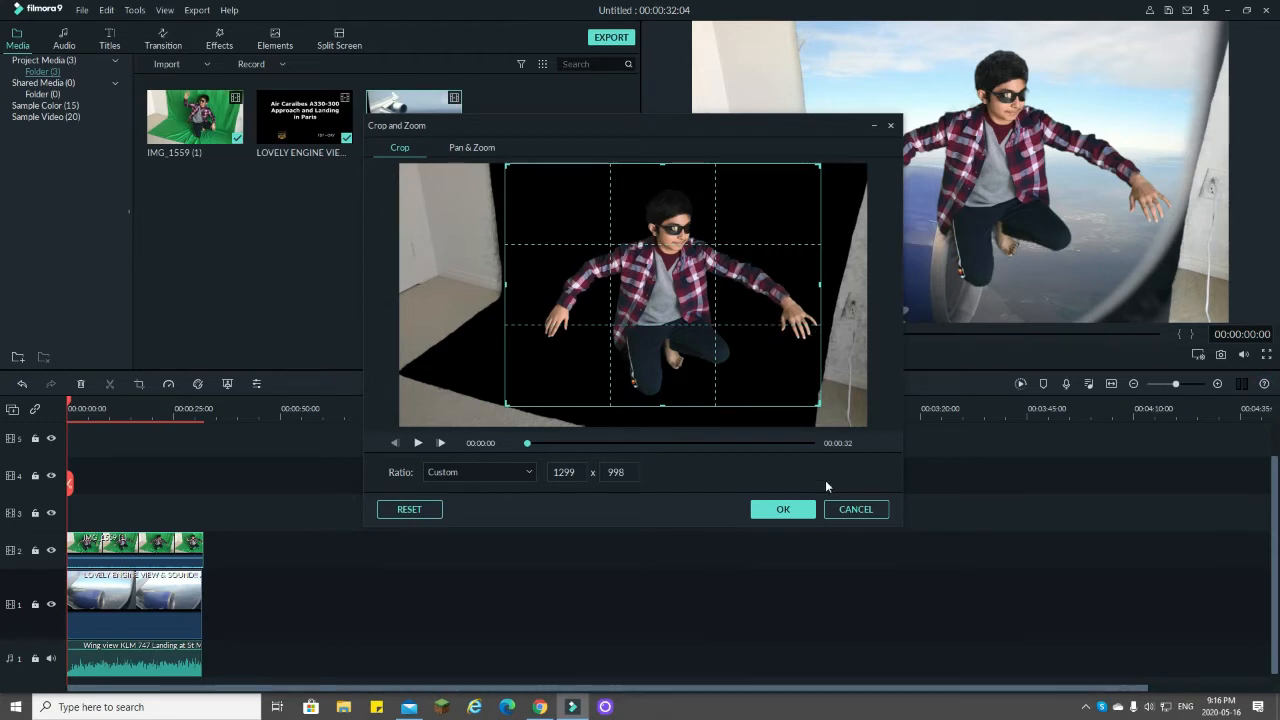
click(783, 509)
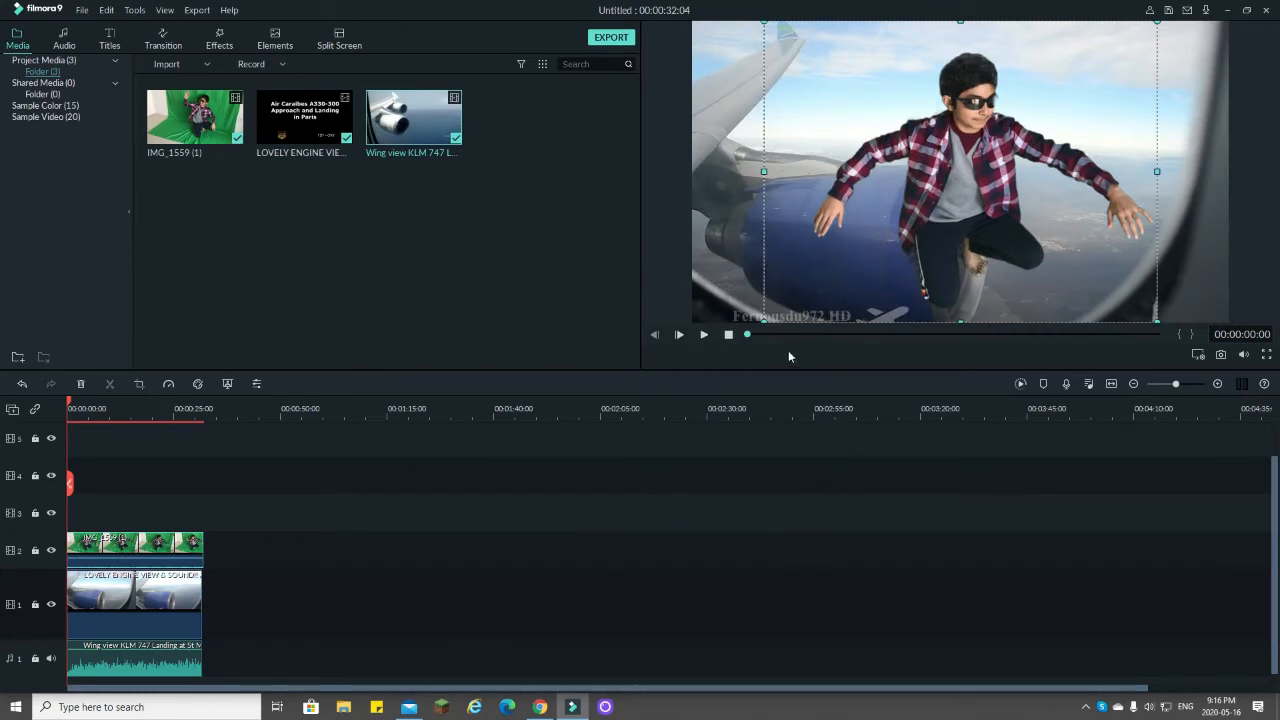
Step: Crop the engine-view clip to about 1067 x 600 to remove the window frame and watermark, and stretch it slightly to fill the picture
click(157, 598)
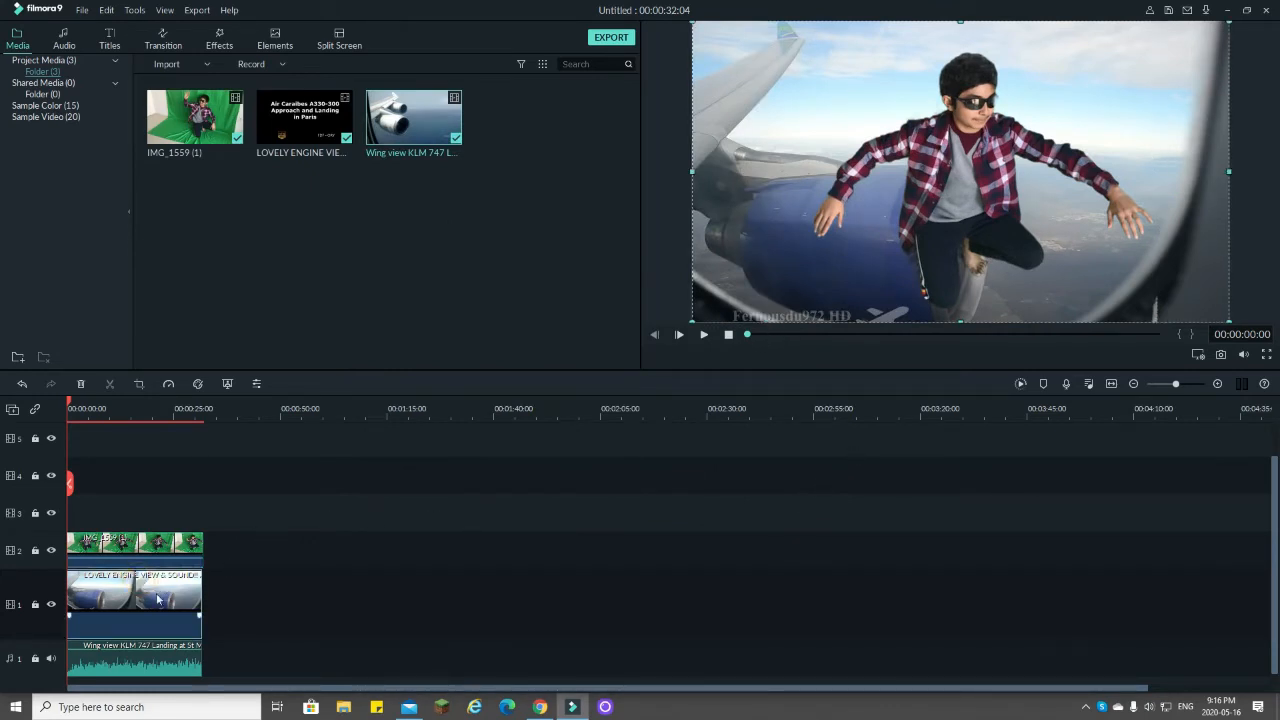
click(140, 384)
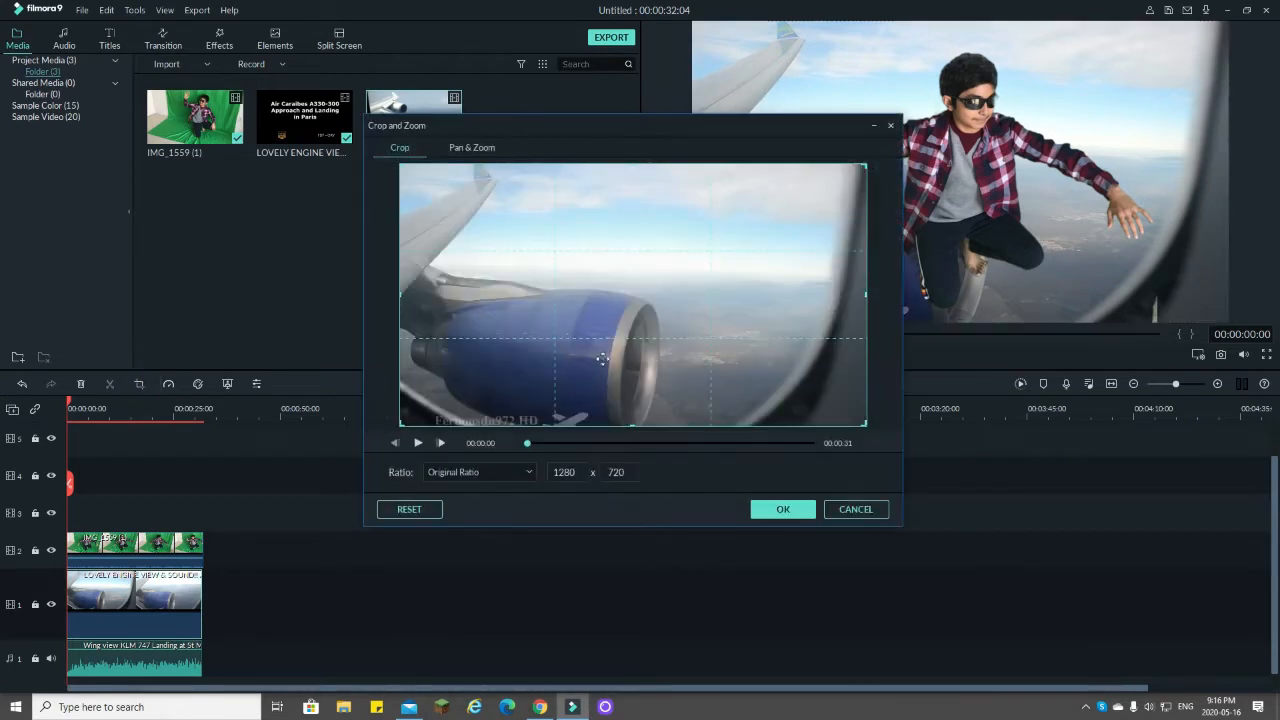
drag(630, 424, 634, 381)
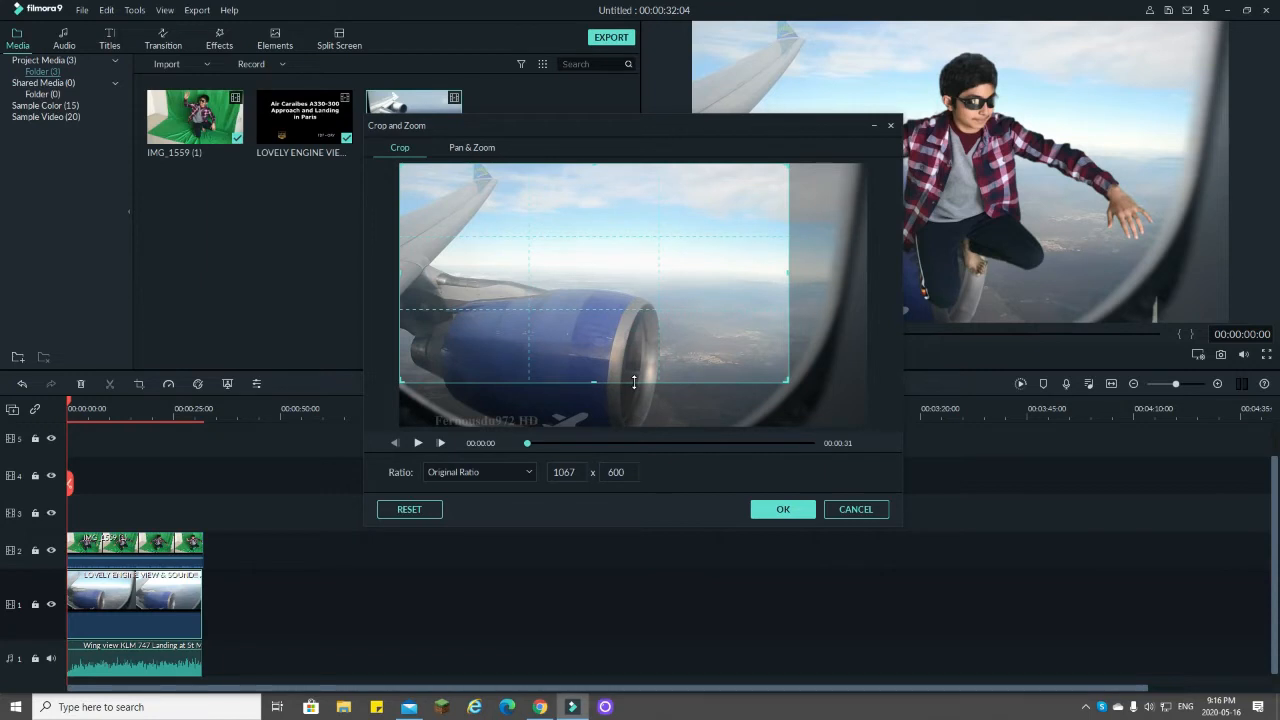
click(780, 509)
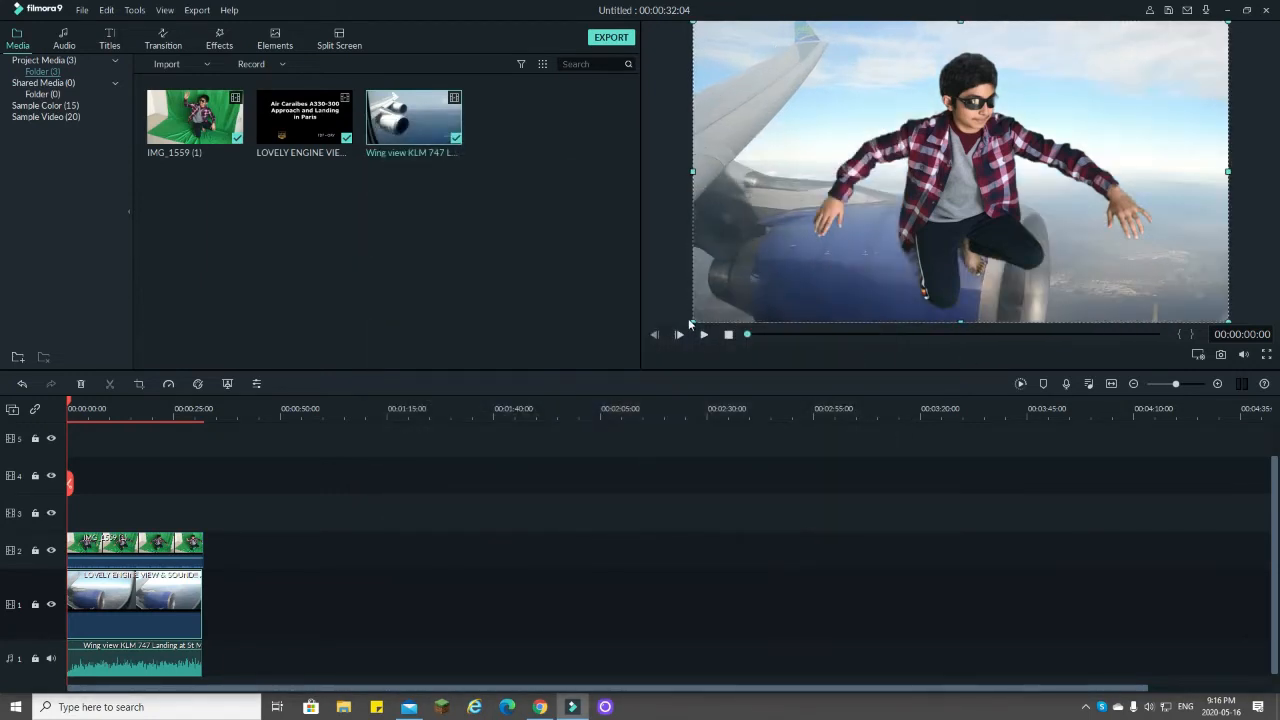
drag(694, 321, 692, 277)
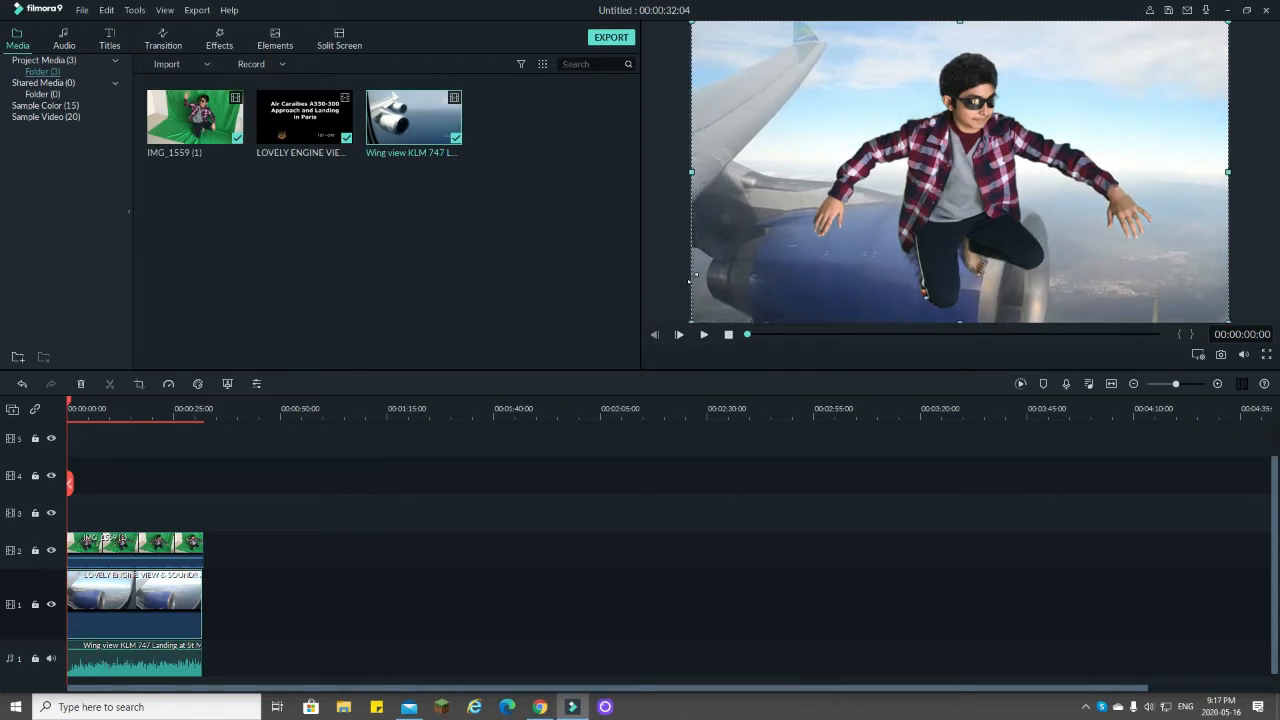
Step: Shrink the green-screen clip in the preview to roughly half size and place the person on top of the airplane engine
click(135, 547)
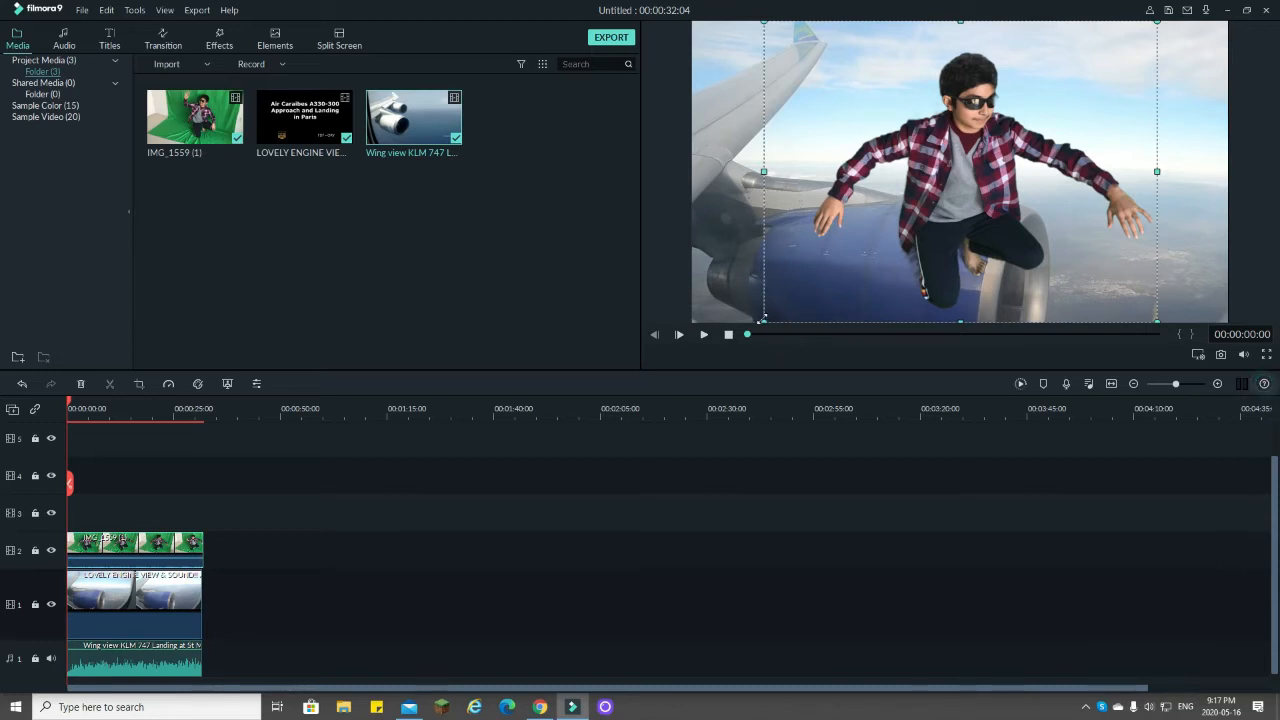
drag(762, 319, 949, 177)
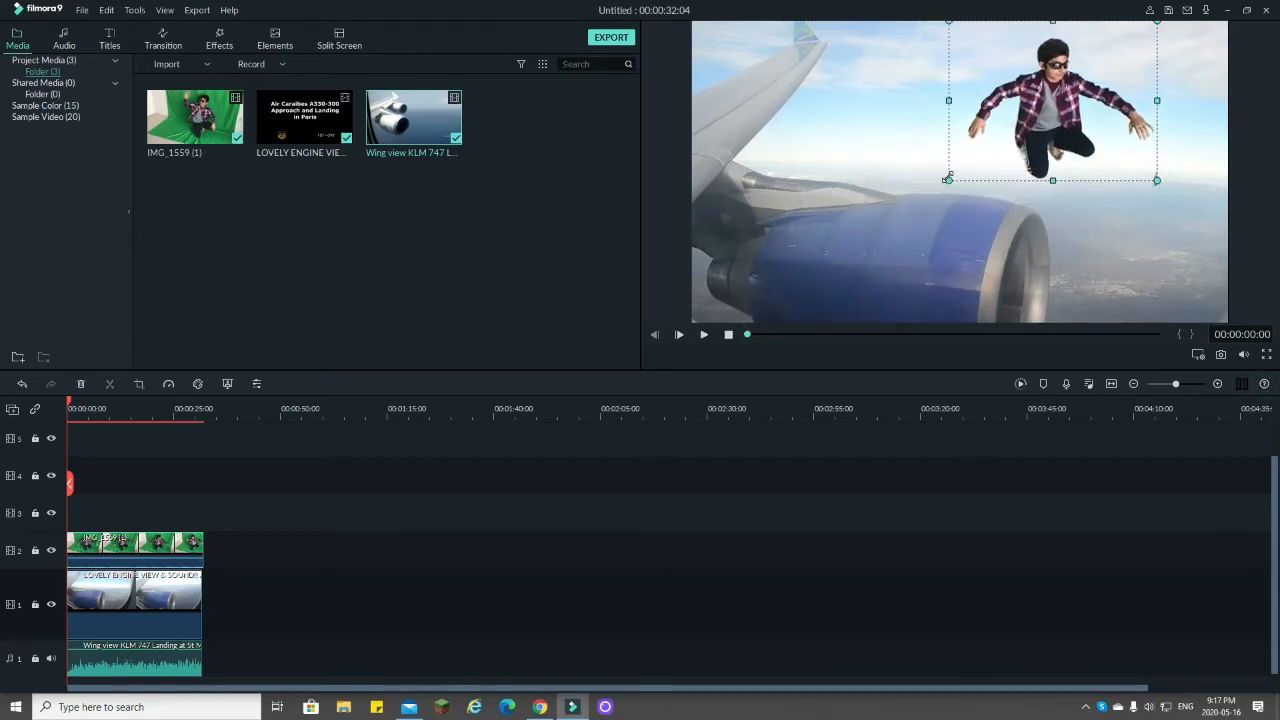
drag(1047, 86, 958, 139)
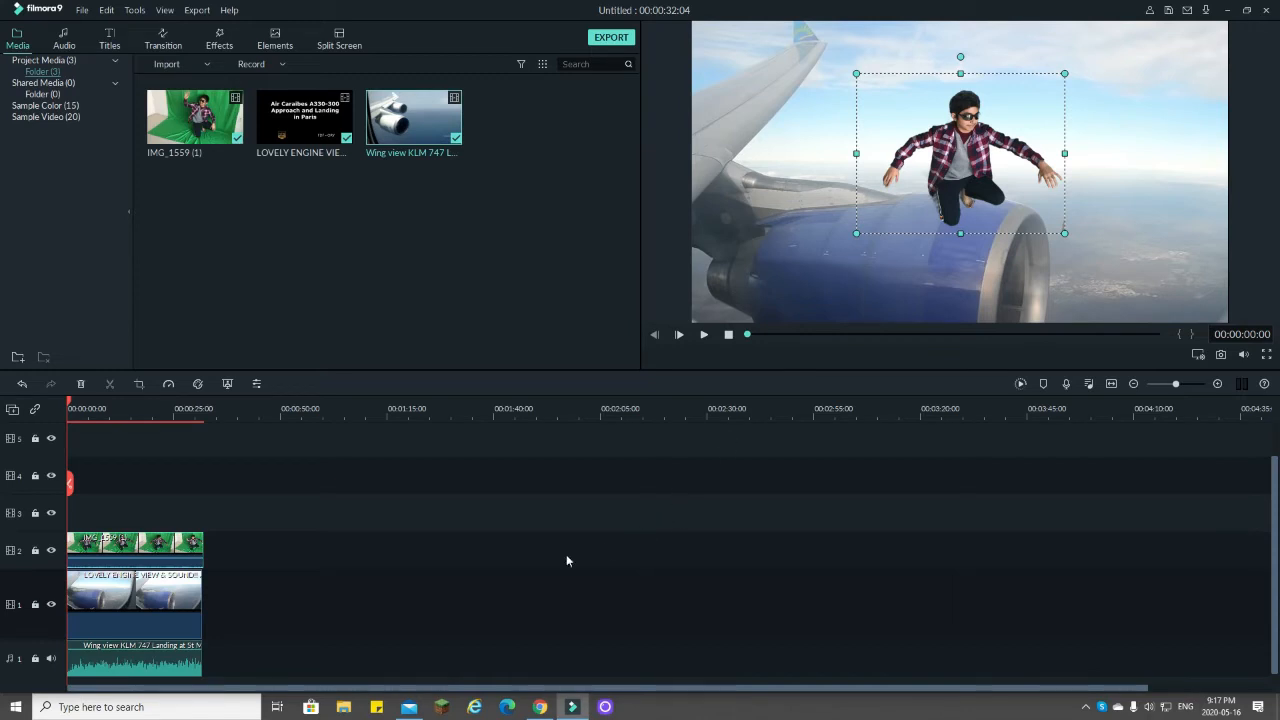
Step: Fine-tune the green-screen clip's chroma key sliders, including the Offset, and apply the changes
double_click(140, 548)
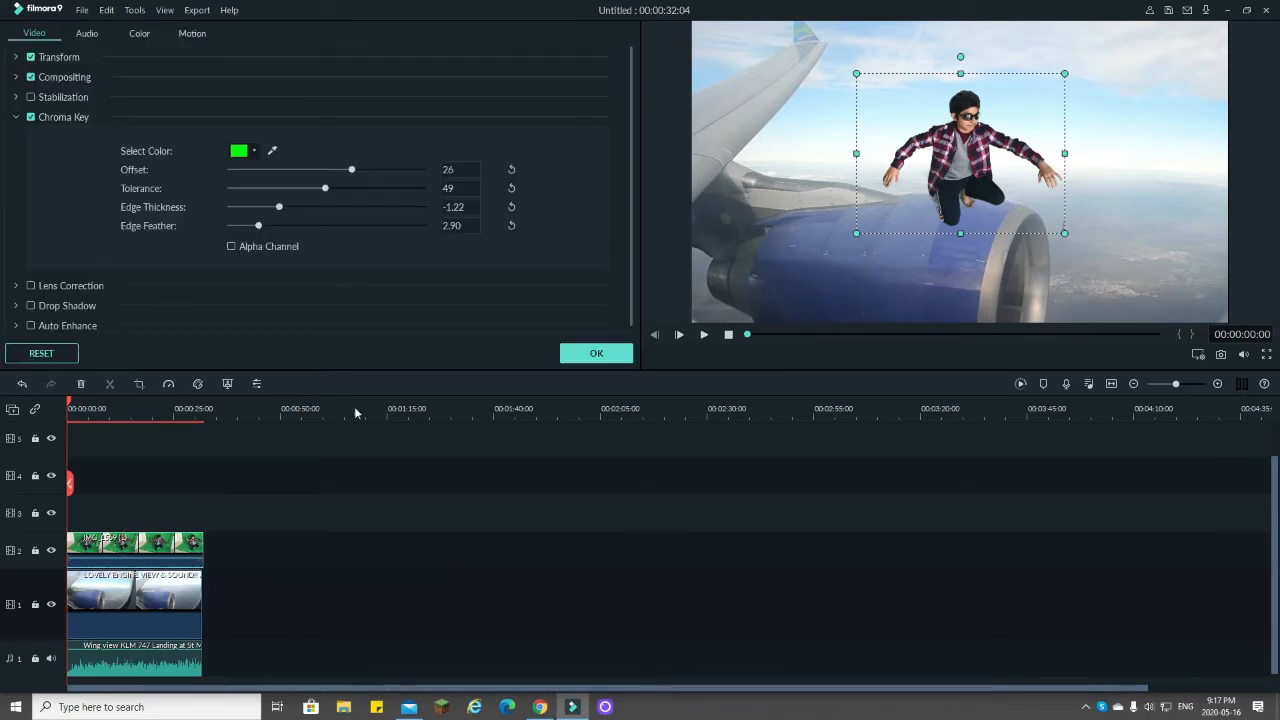
click(354, 170)
drag(356, 170, 258, 224)
click(596, 353)
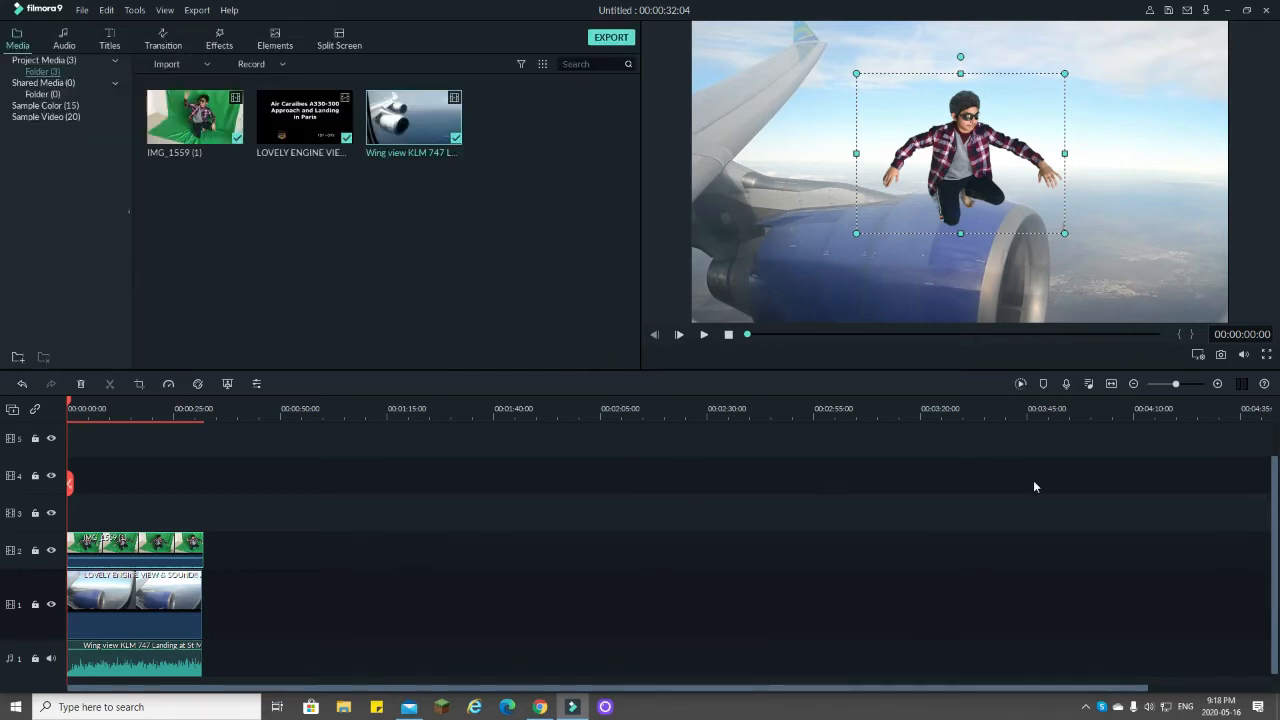
Step: Play the composite, move the person slightly lower so they sit on the engine, and replay it to check the placement
click(1187, 385)
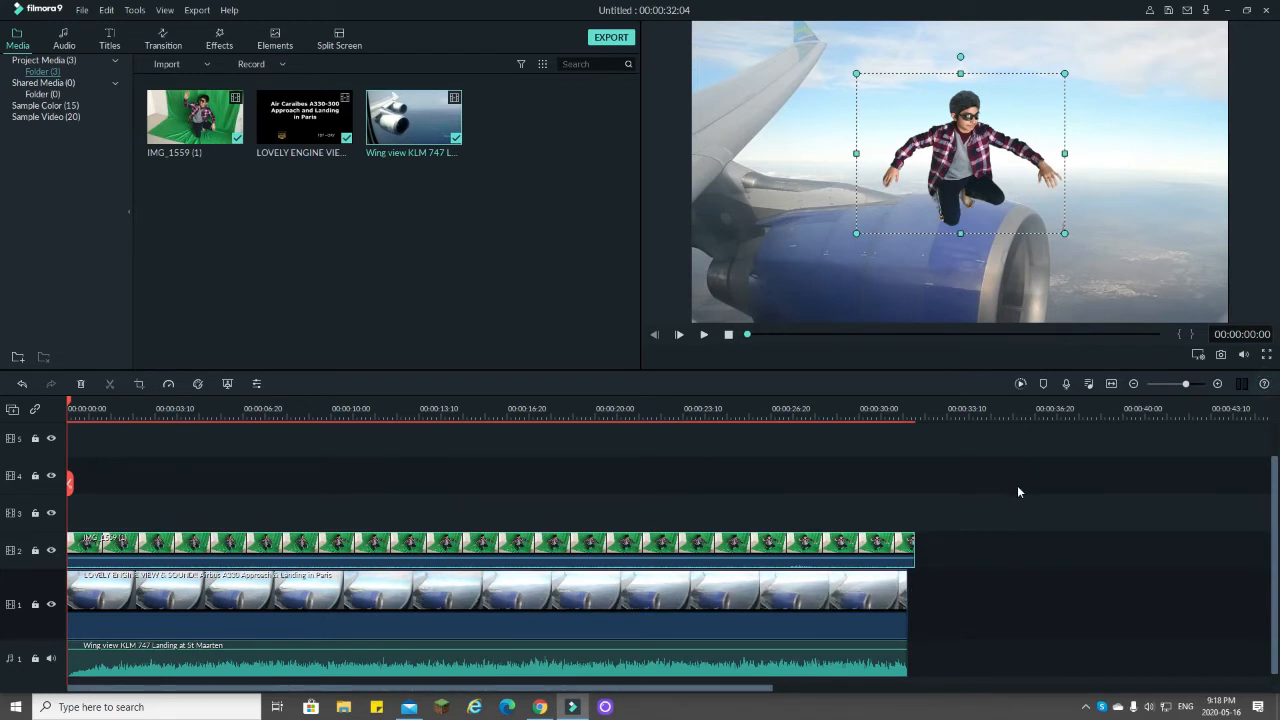
key(space)
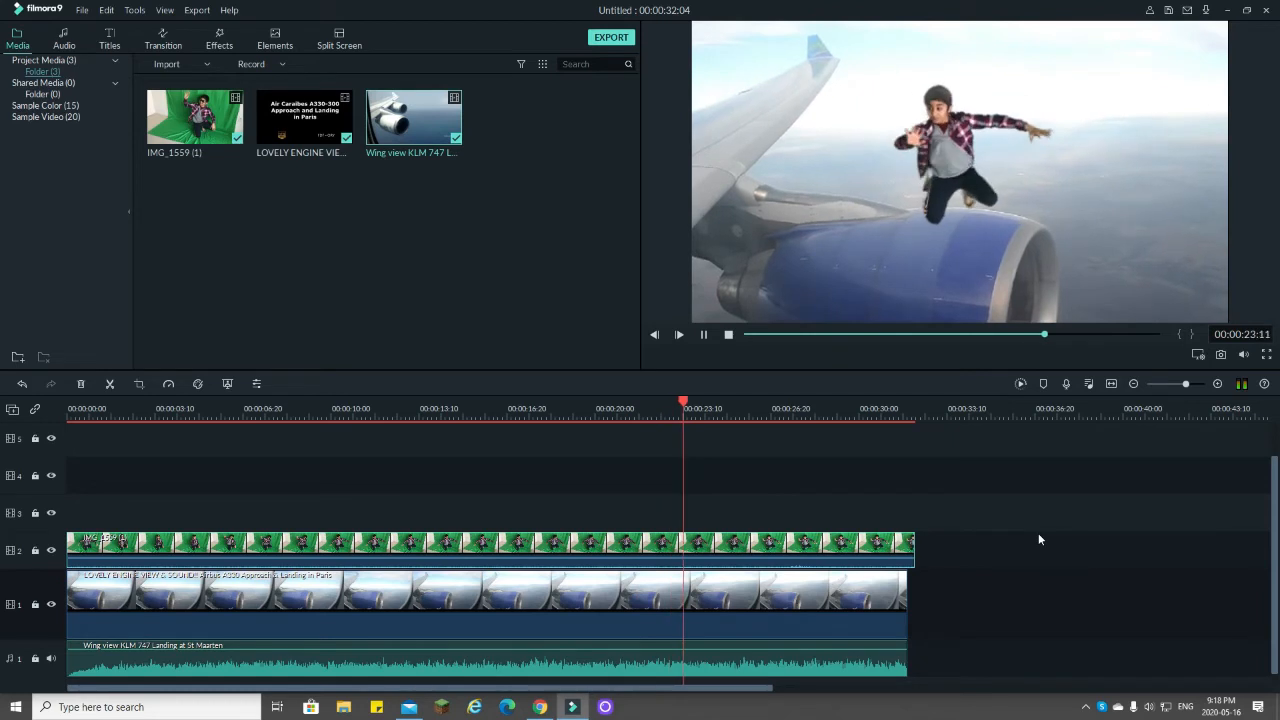
click(961, 158)
drag(961, 158, 965, 174)
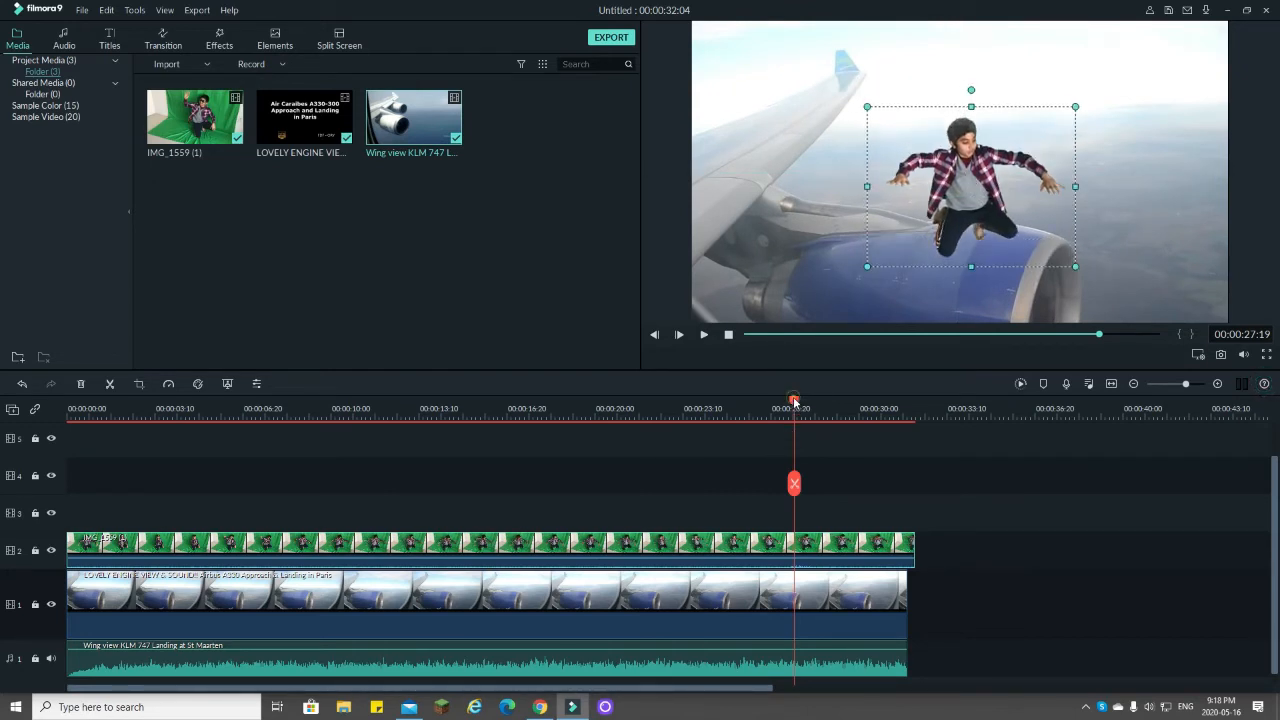
drag(793, 401, 298, 459)
key(space)
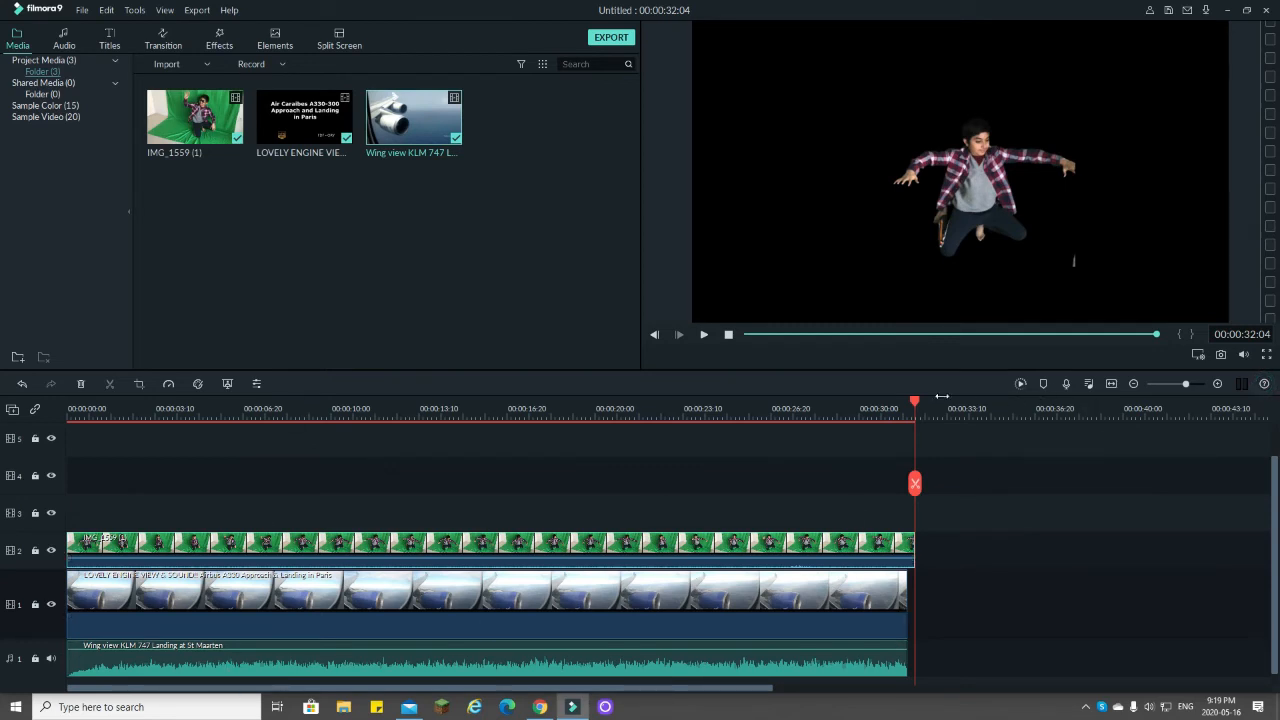
Step: Split the green-screen clip at 00:00:29:28 and delete the leftover piece after the cut
drag(915, 401, 857, 404)
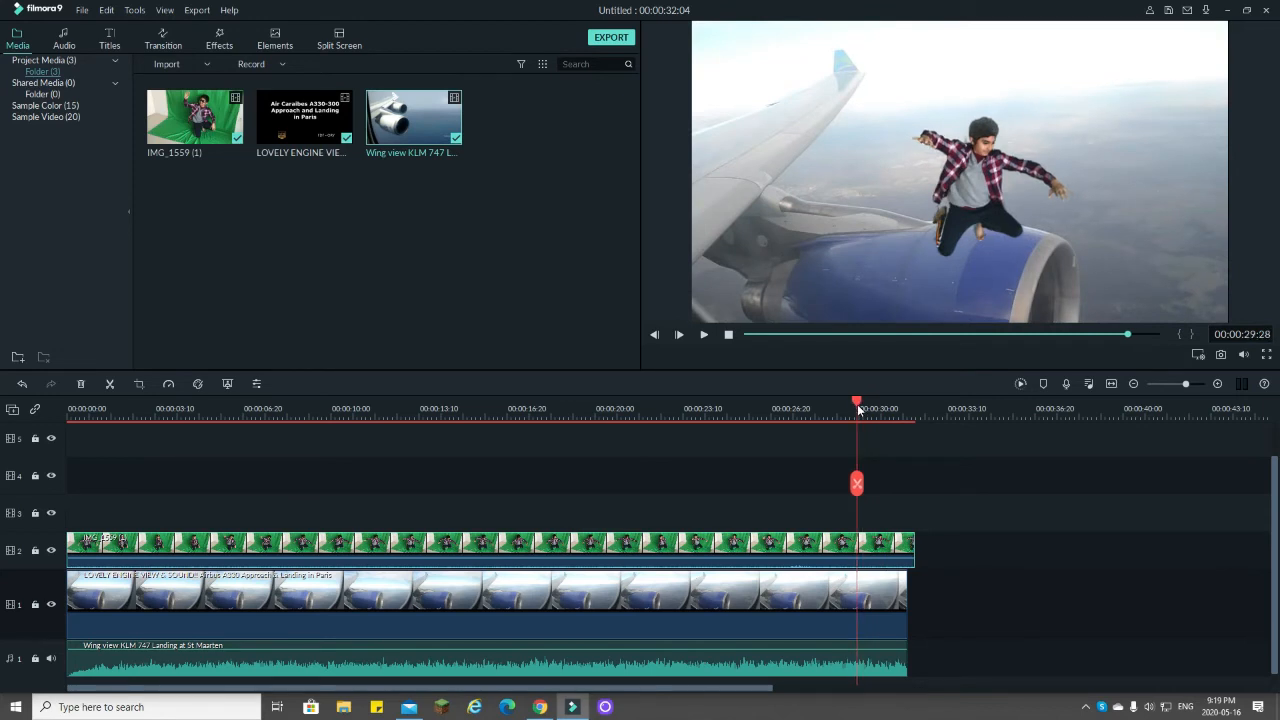
click(857, 482)
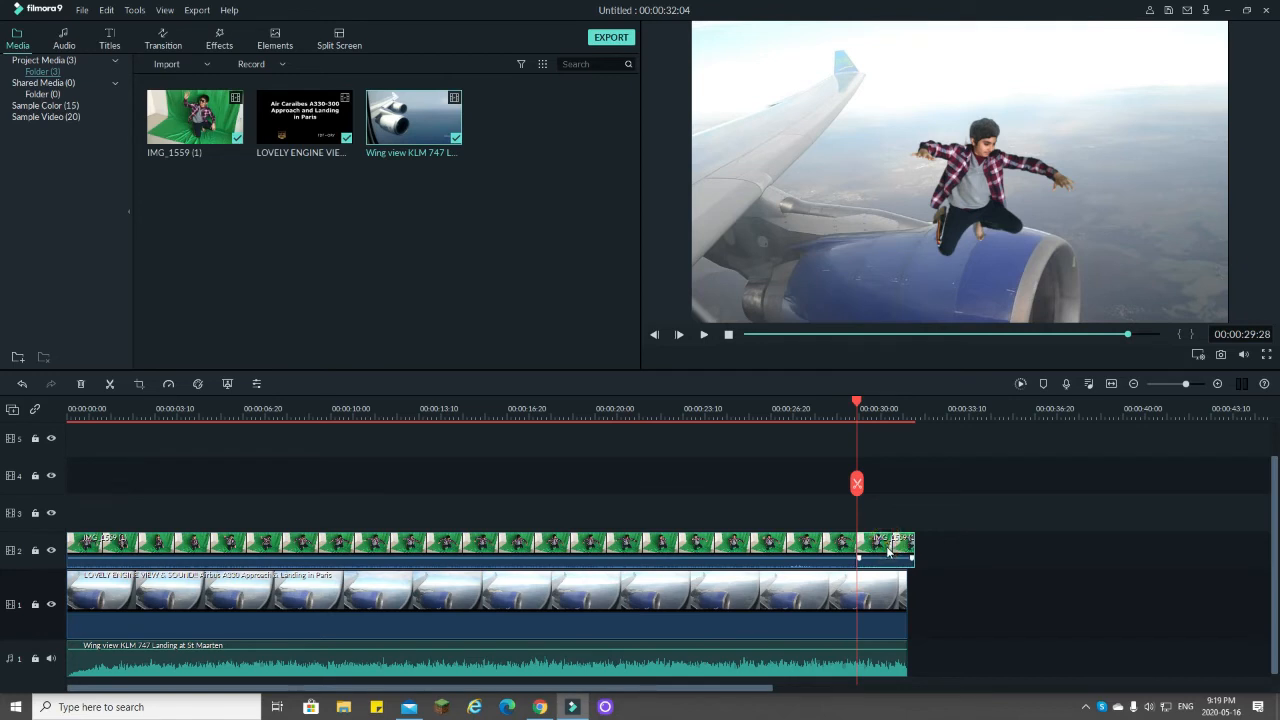
key(Delete)
click(884, 596)
key(Delete)
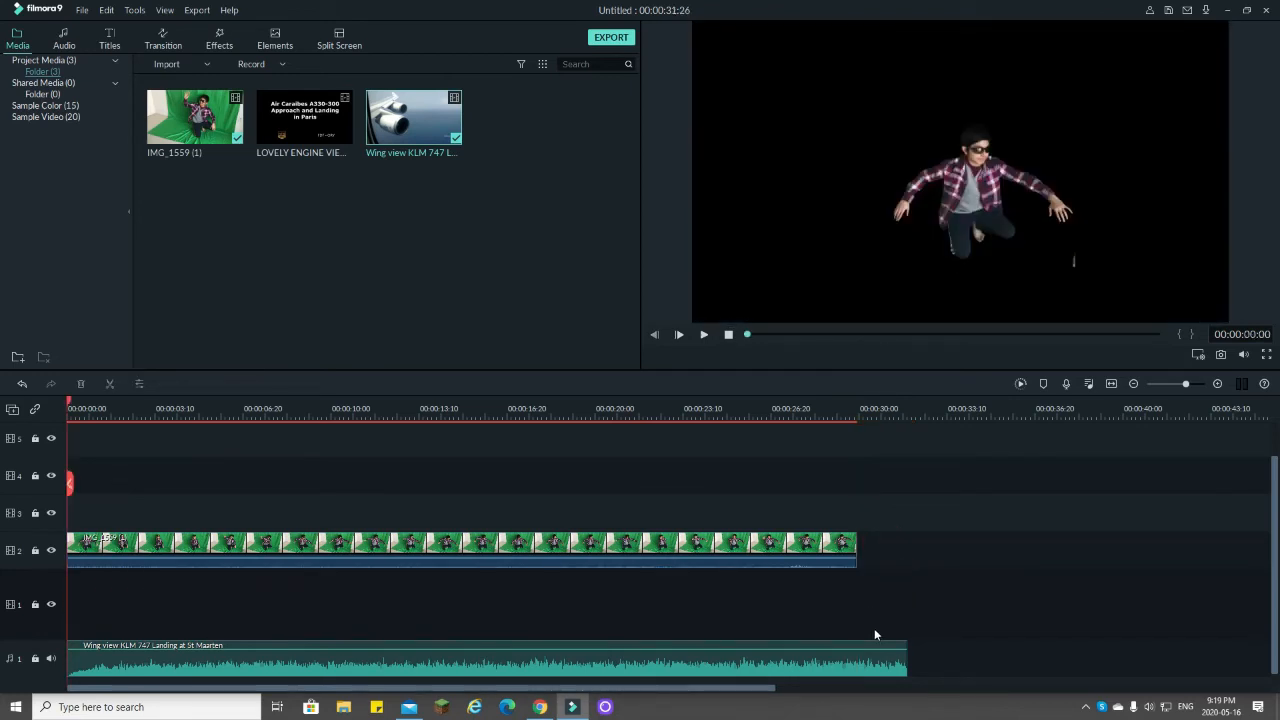
click(22, 384)
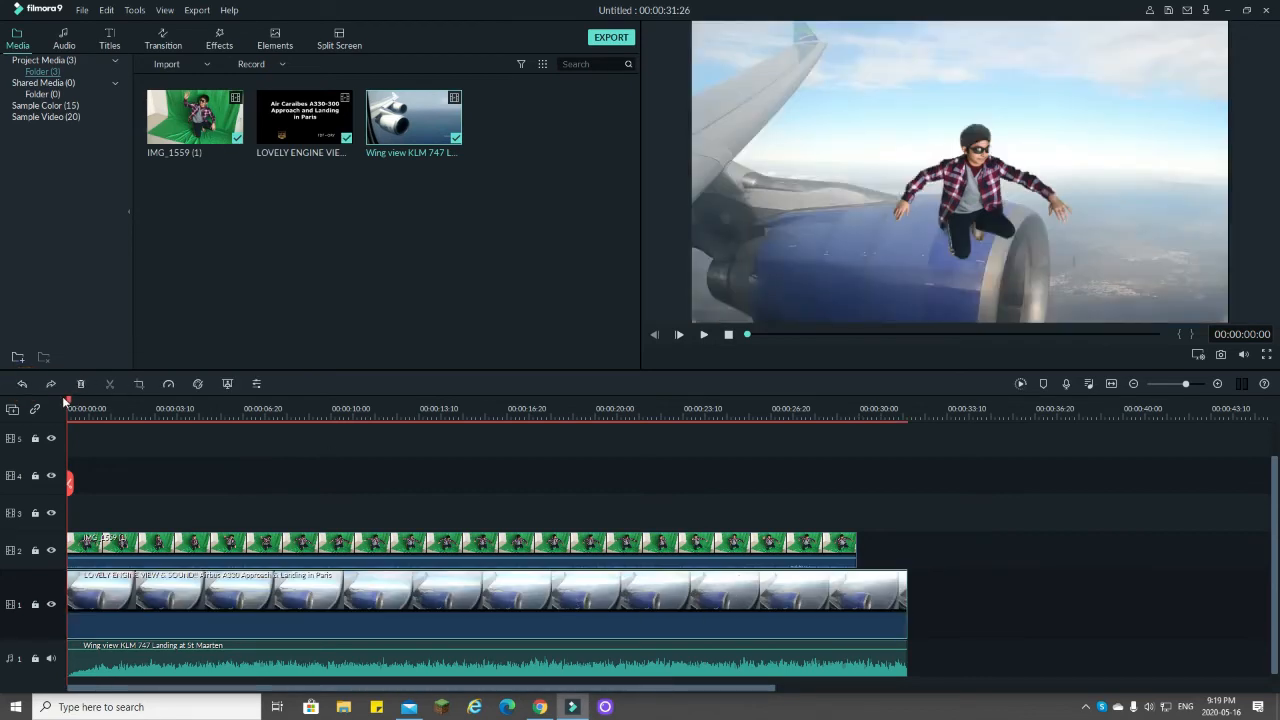
Step: Cut the engine-view clip and the landing audio at the end of the green-screen clip and delete both leftover pieces
drag(68, 397, 858, 531)
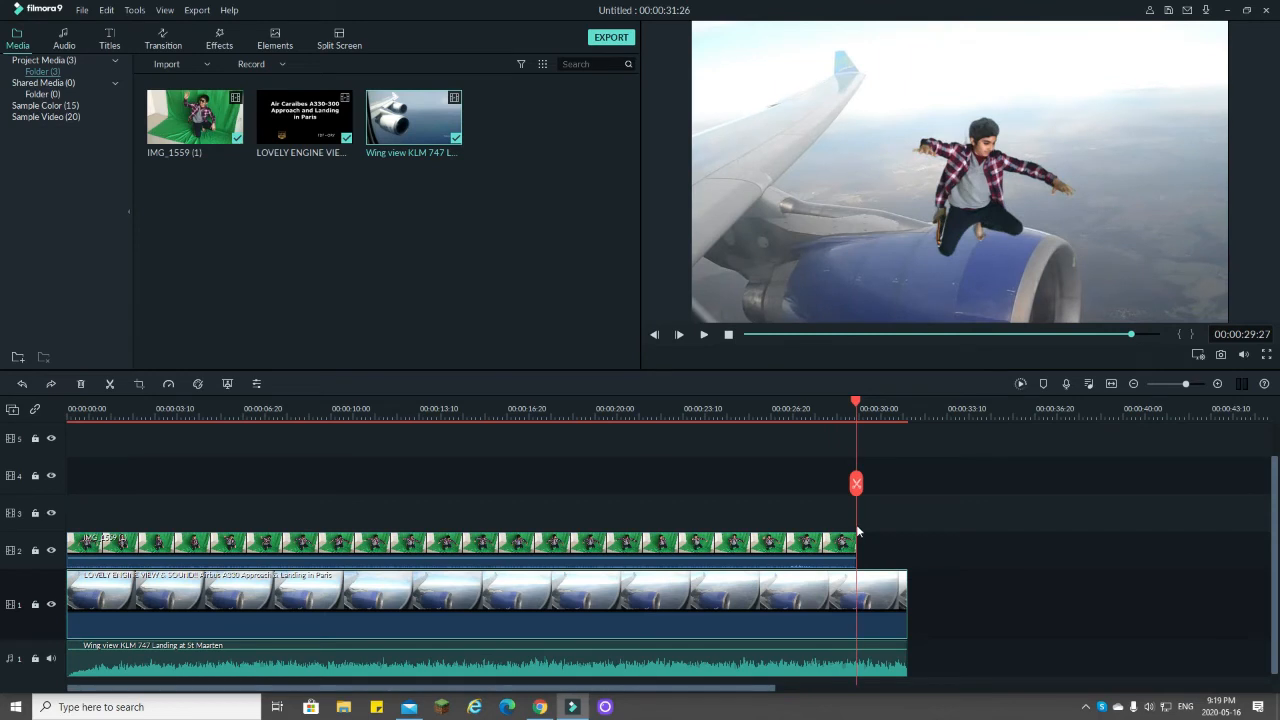
click(857, 484)
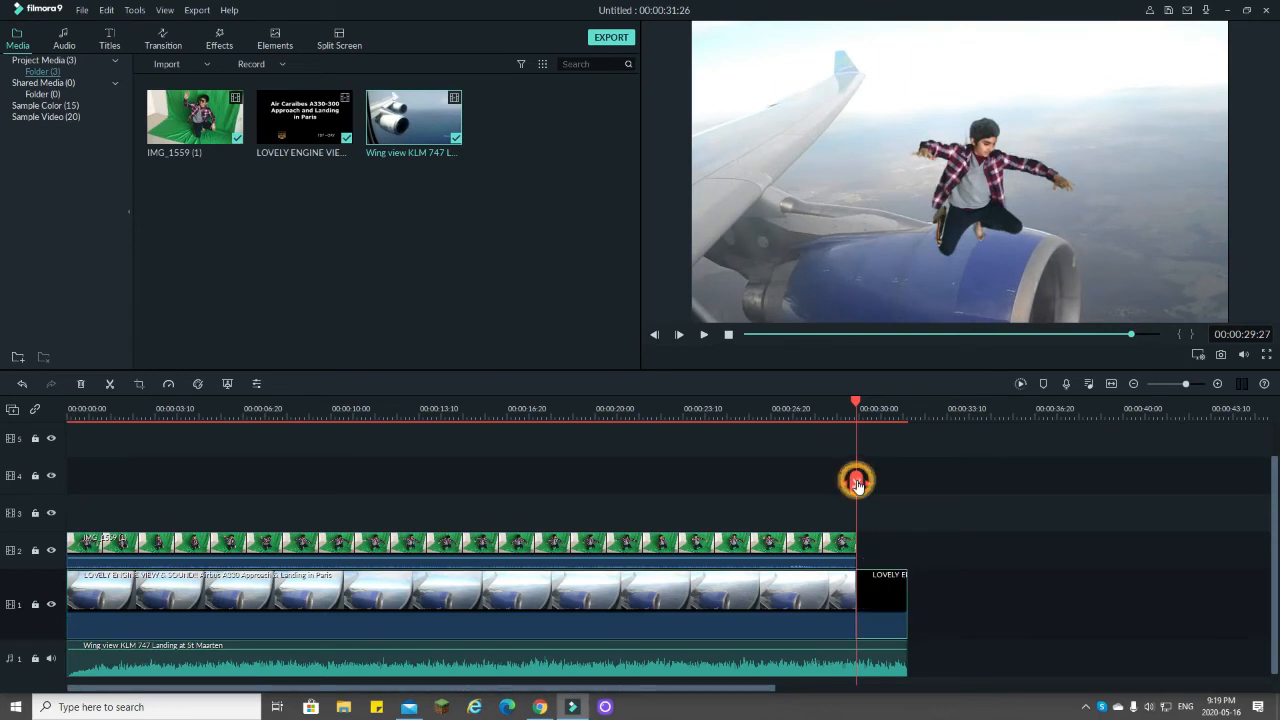
click(895, 603)
key(Delete)
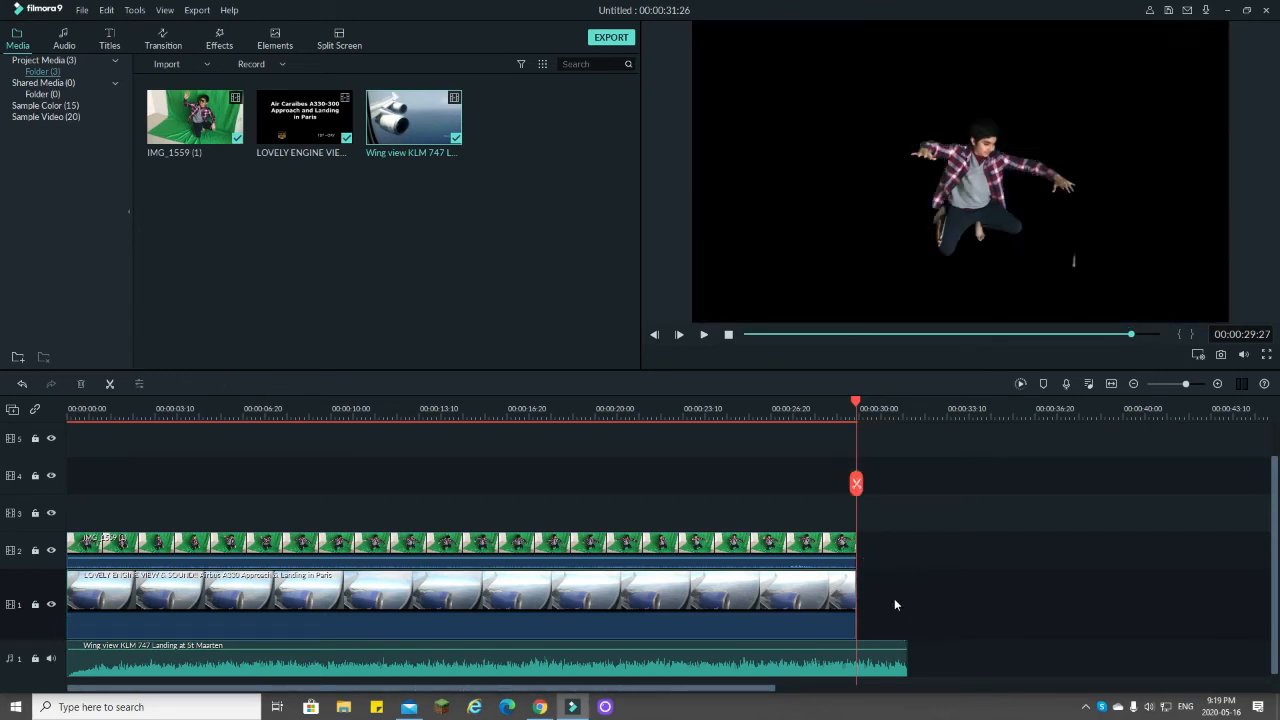
click(890, 670)
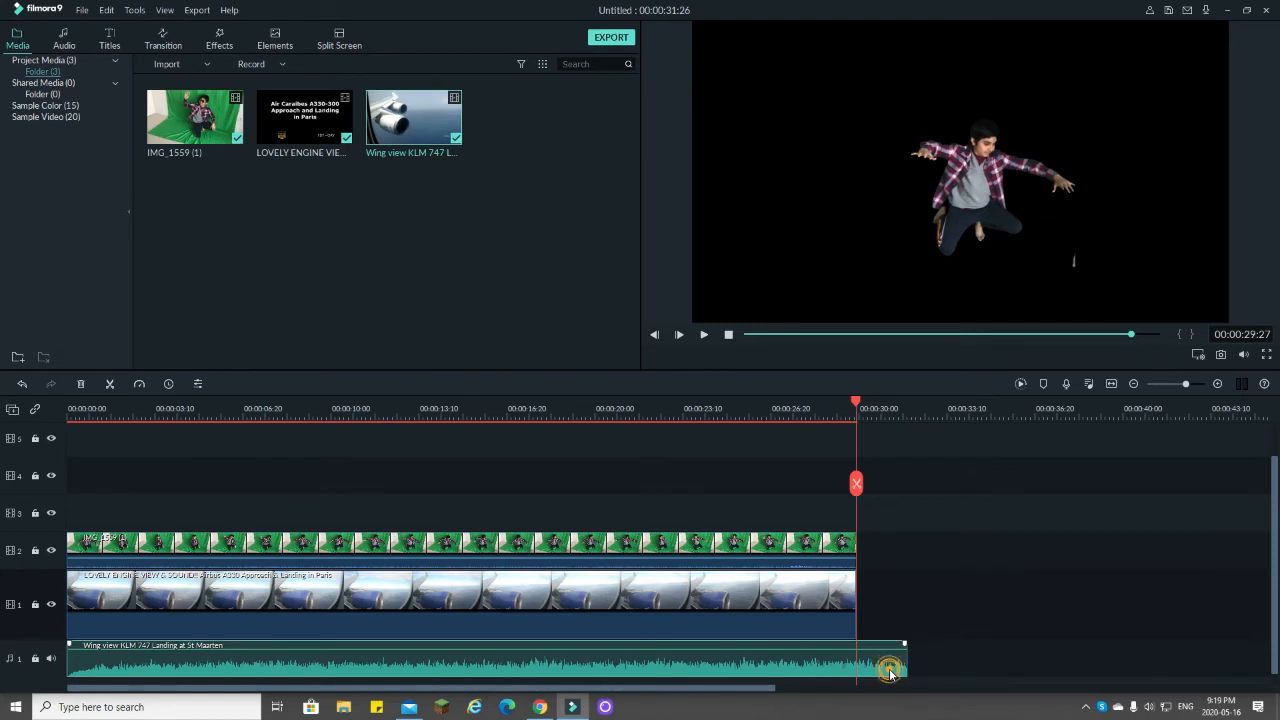
click(857, 490)
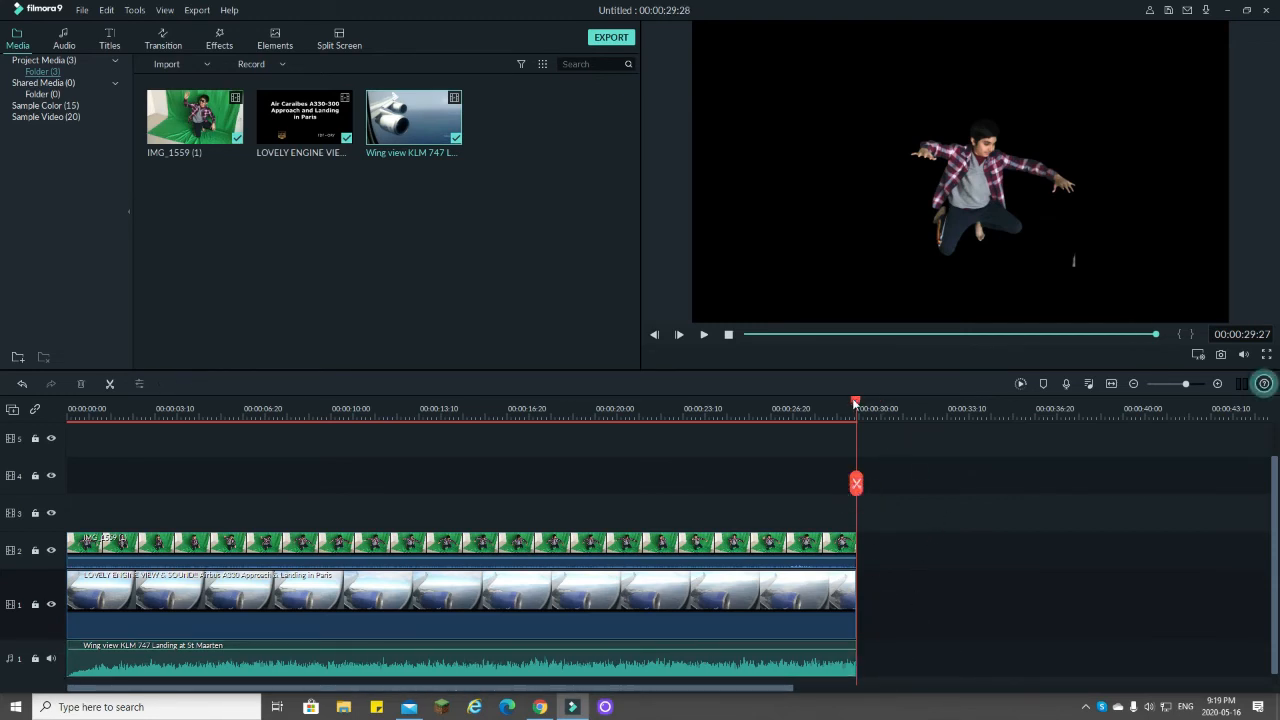
Step: Extend the engine-view clip's end slightly to 00:00:30:02, return the playhead to the start and render the preview
drag(858, 403, 844, 405)
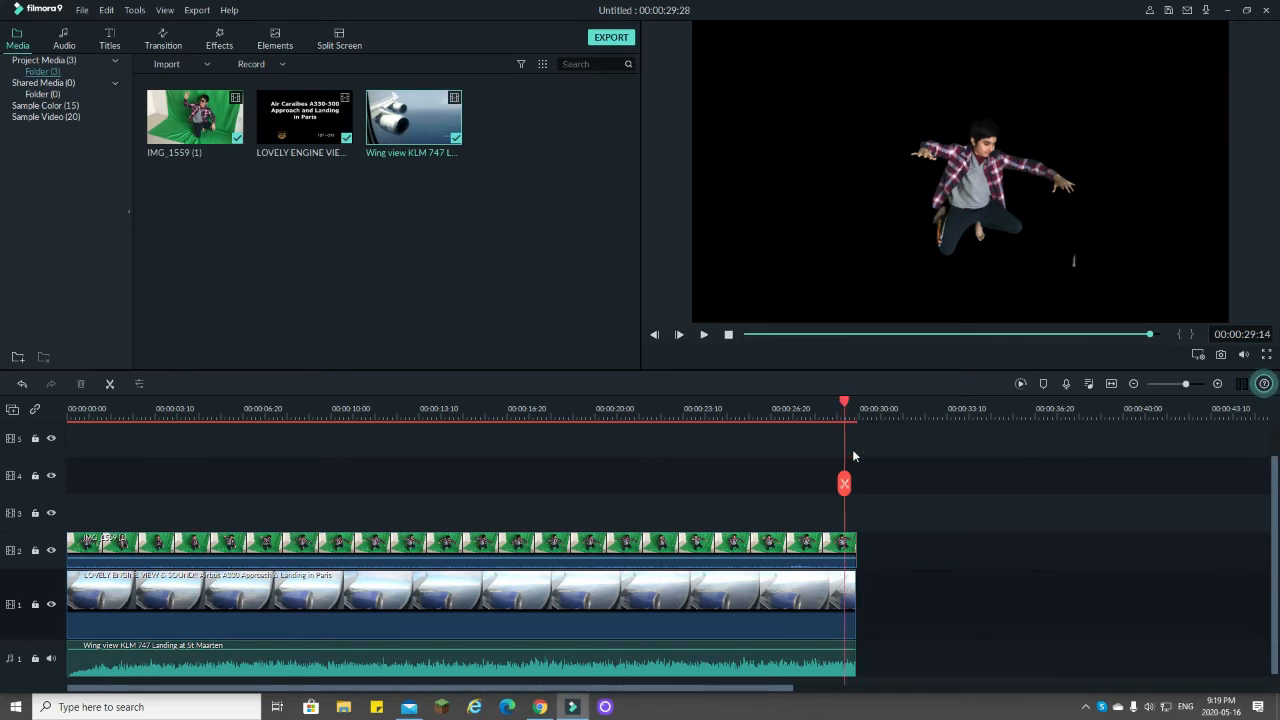
click(847, 590)
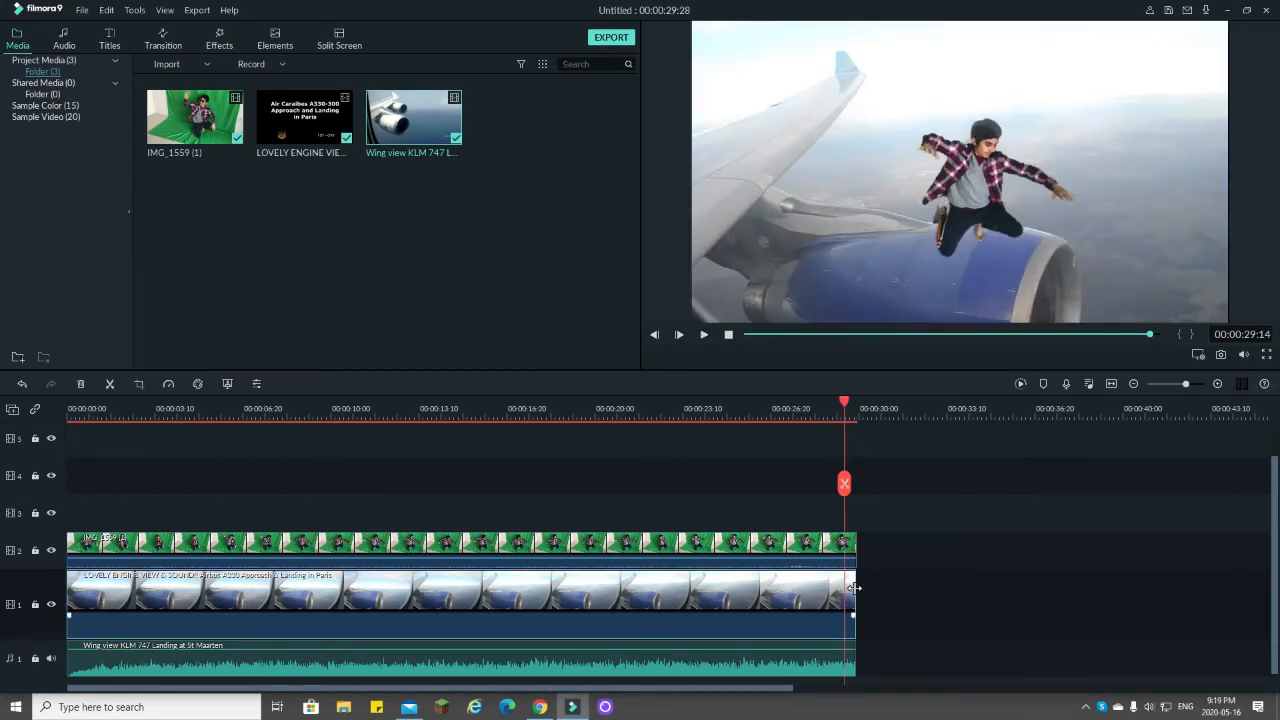
drag(853, 588, 860, 596)
drag(845, 406, 31, 481)
key(space)
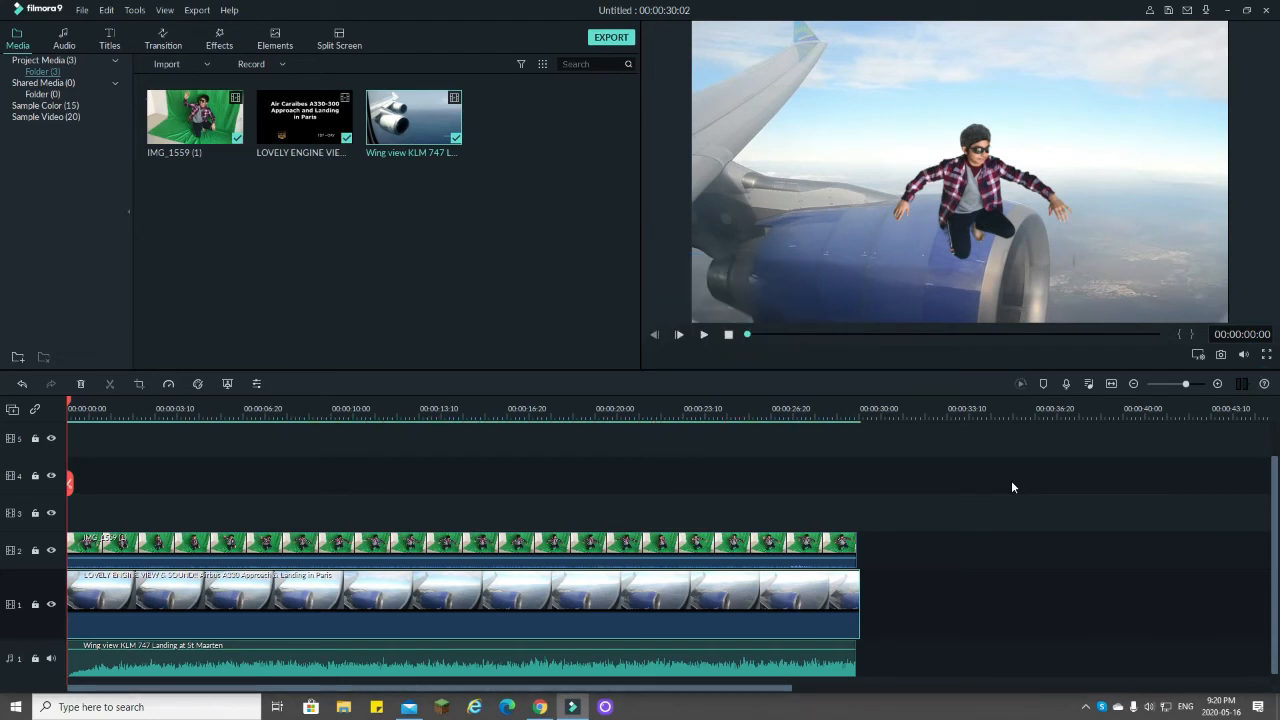
Step: Export the project to the Desktop as an MP4 named My Video 1 and close the export windows once rendering is done
click(620, 39)
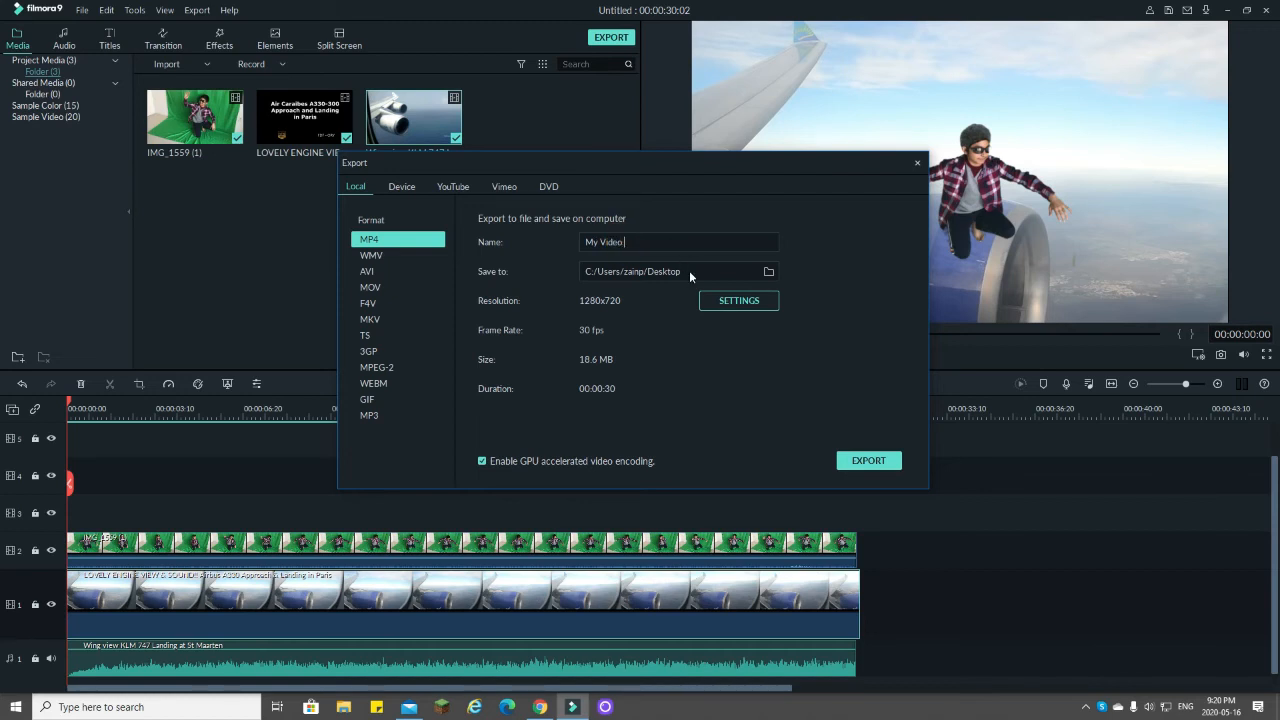
text(1)
click(882, 465)
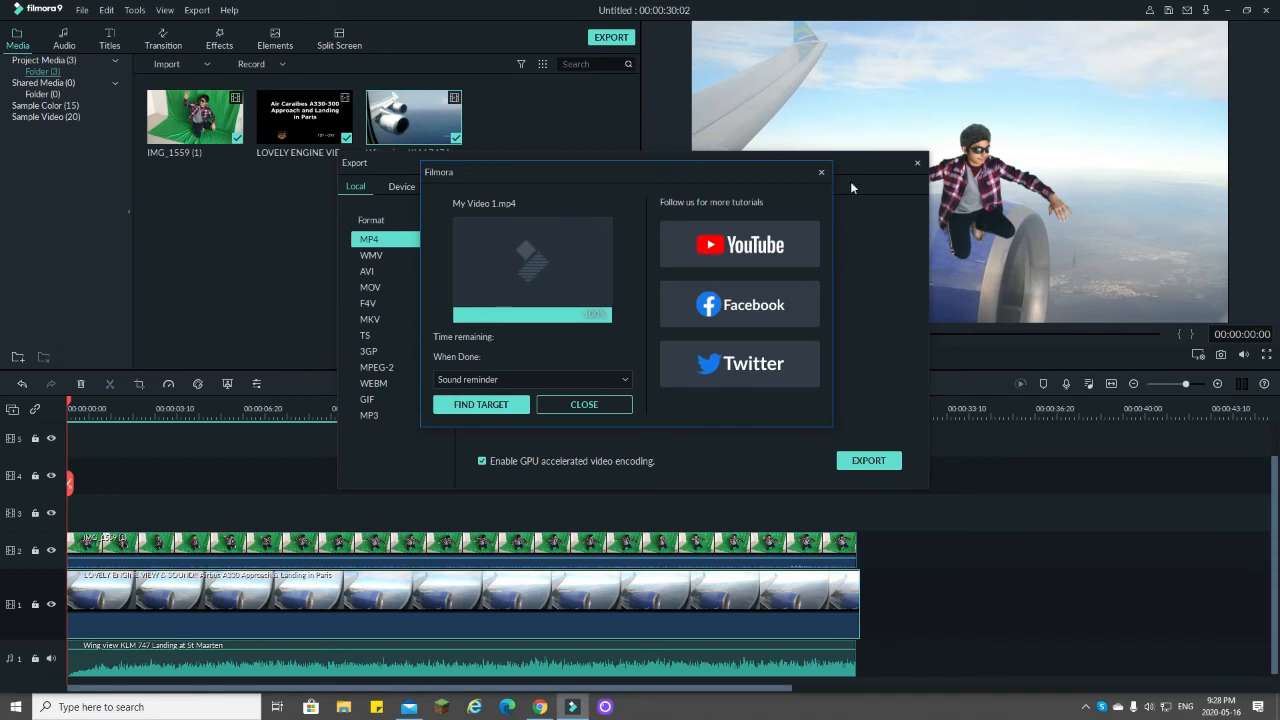
click(819, 174)
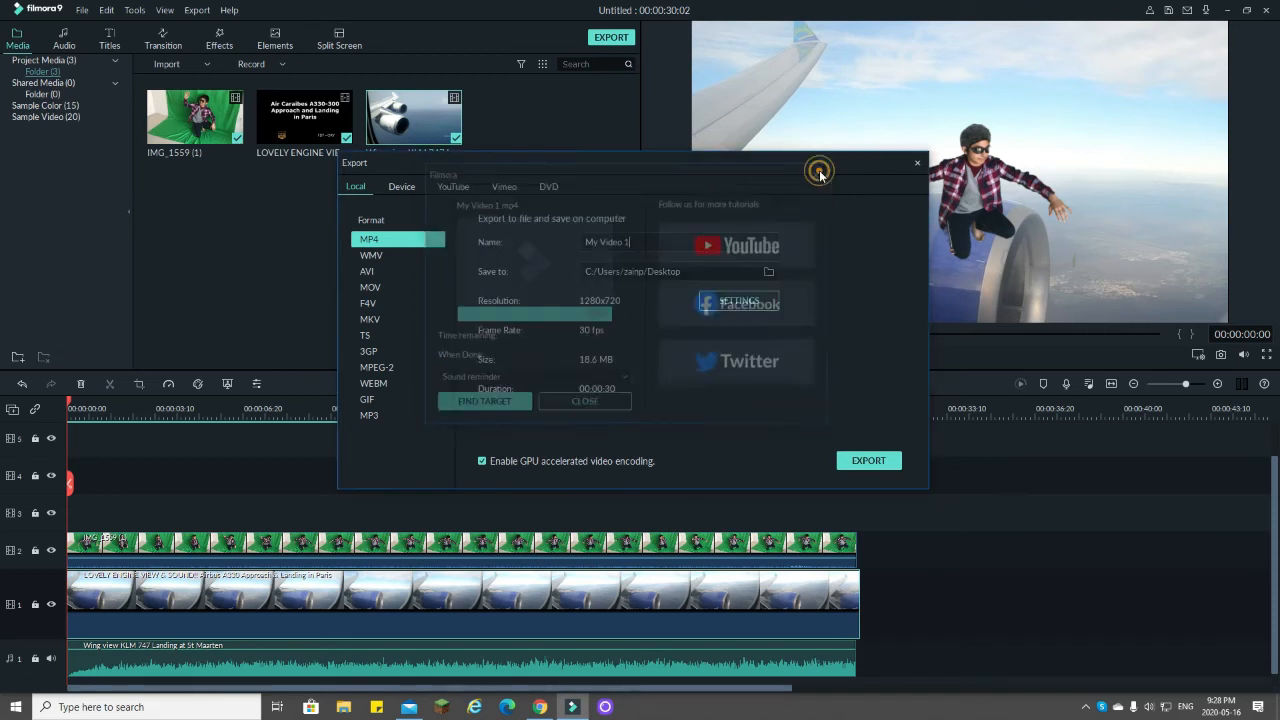
click(915, 165)
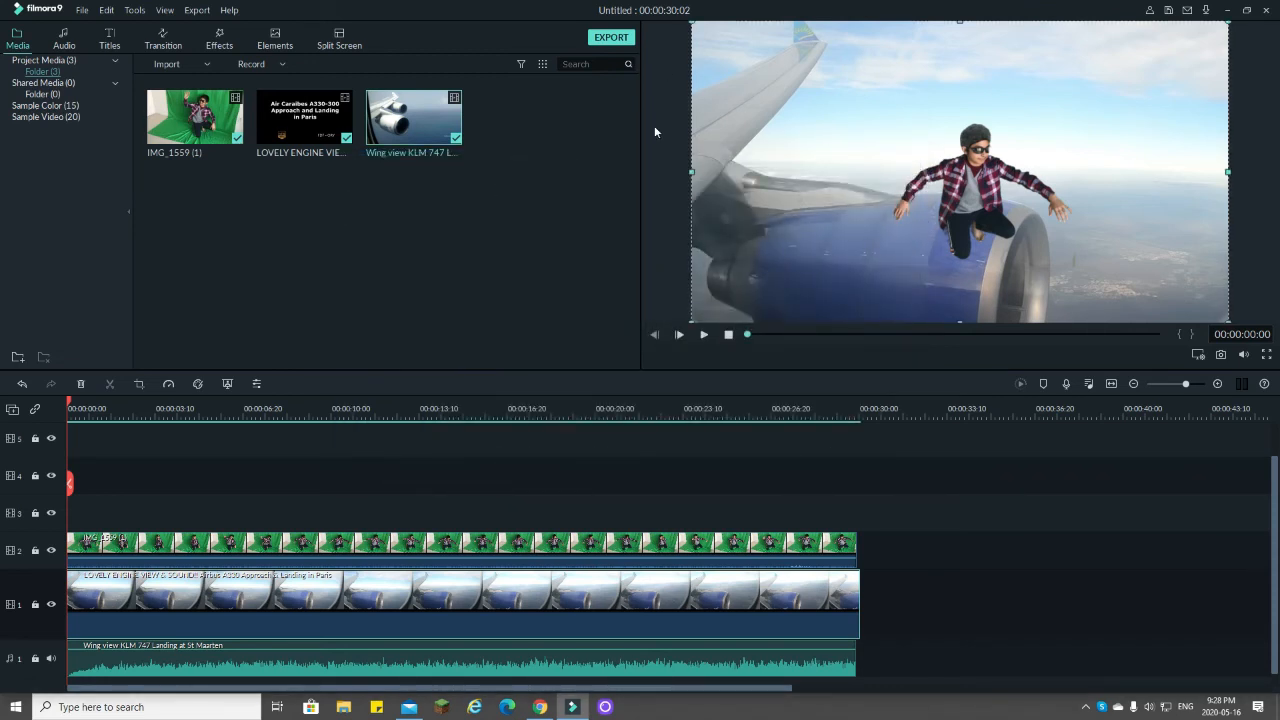